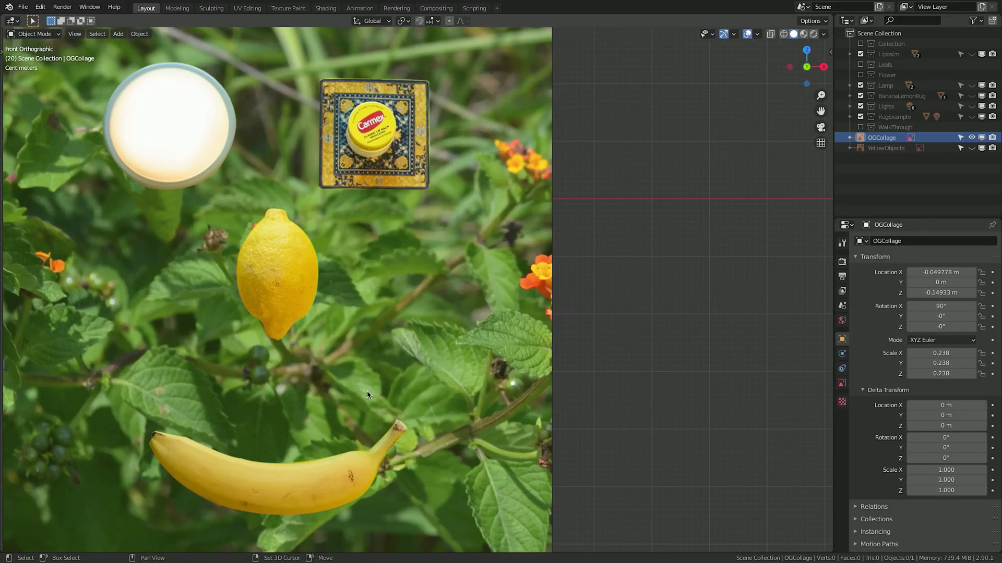
Unhide the Lipbalm, Lamp and BananaLemonRug collections in front of the collage reference image.
scroll(368, 395, down, 3)
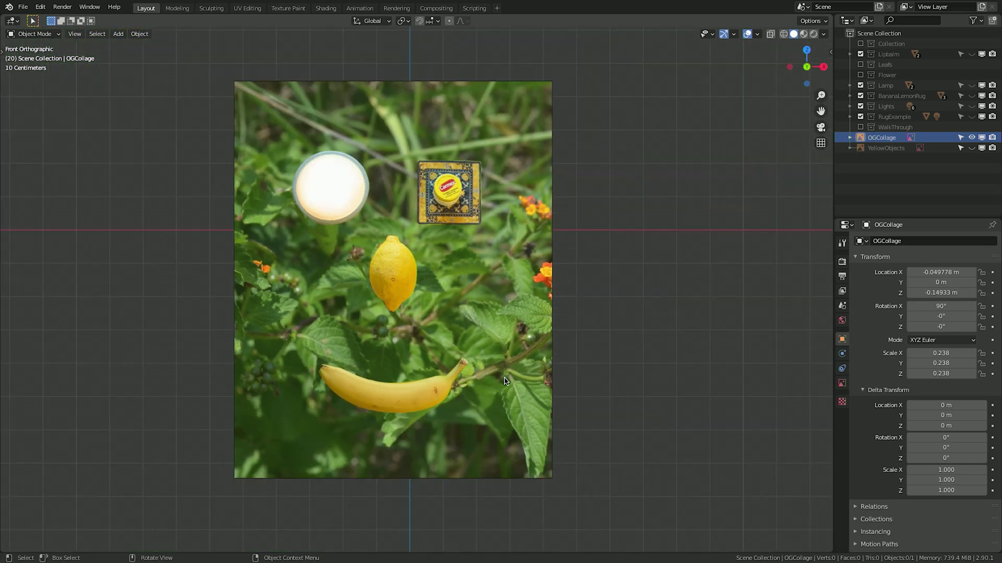
mouse_move(673, 382)
middle_down()
mouse_move(573, 390)
mouse_move(665, 389)
middle_up()
key(KP_1)
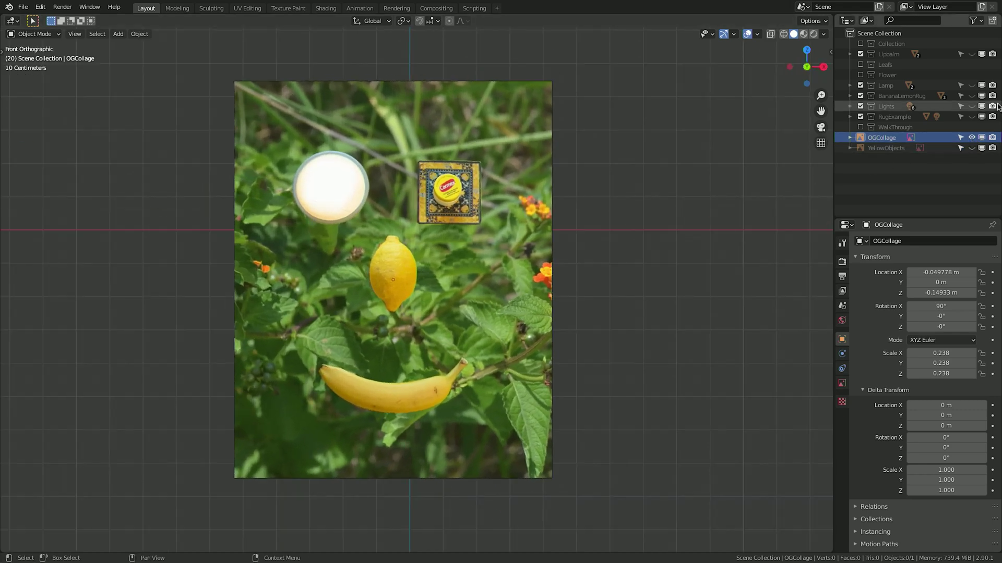
click(972, 54)
click(972, 85)
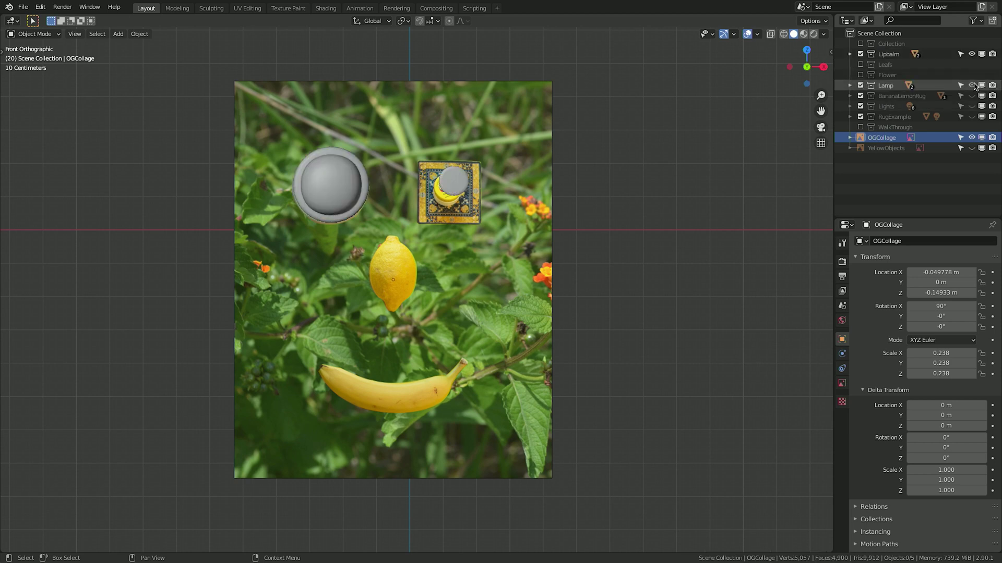
click(972, 96)
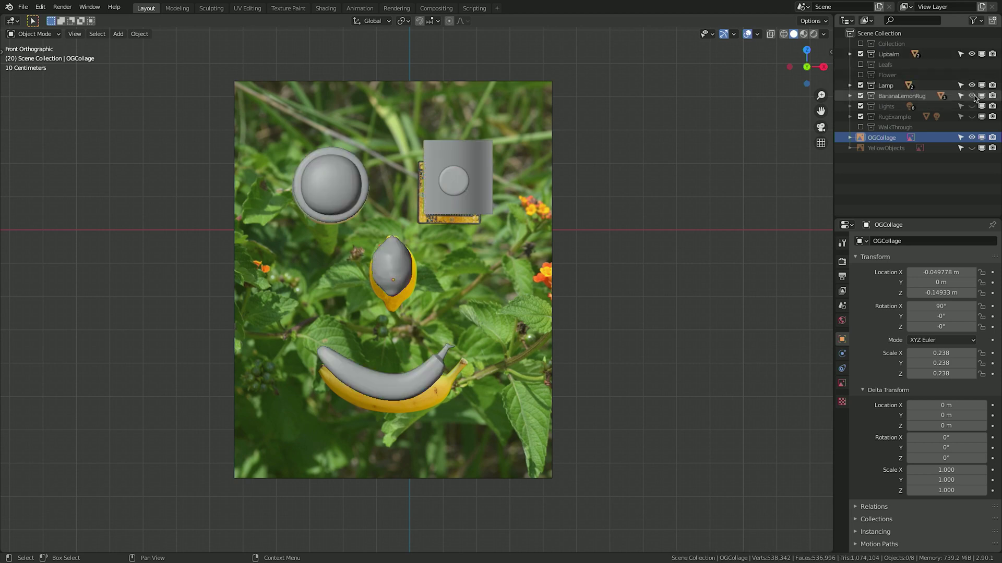
scroll(626, 315, down, 2)
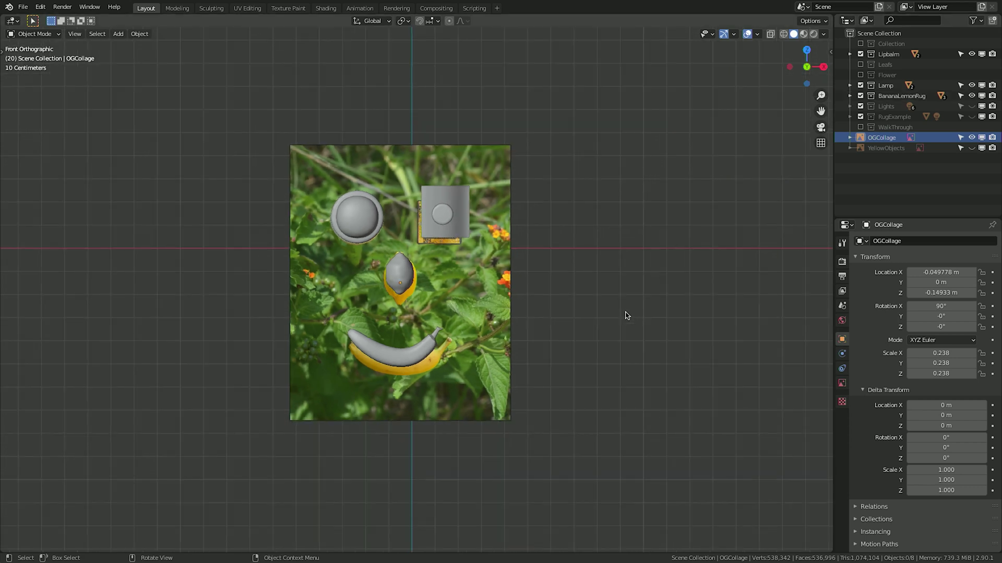
scroll(626, 315, up, 2)
mouse_move(626, 315)
middle_down()
mouse_move(532, 327)
mouse_move(716, 318)
mouse_move(623, 320)
middle_up()
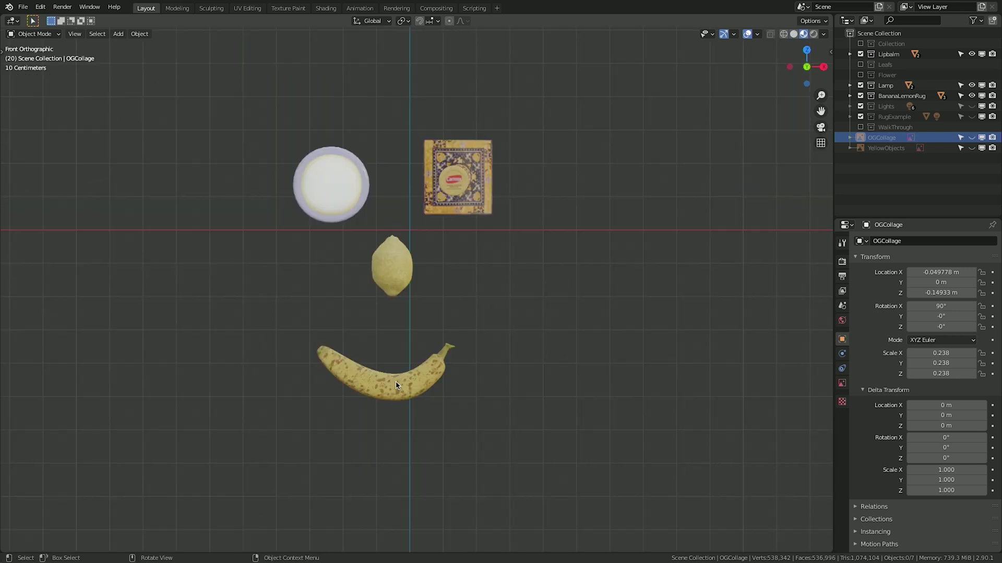
Select the banana model and switch to the Shading workspace to inspect its material.
click(396, 382)
key(KP_Decimal)
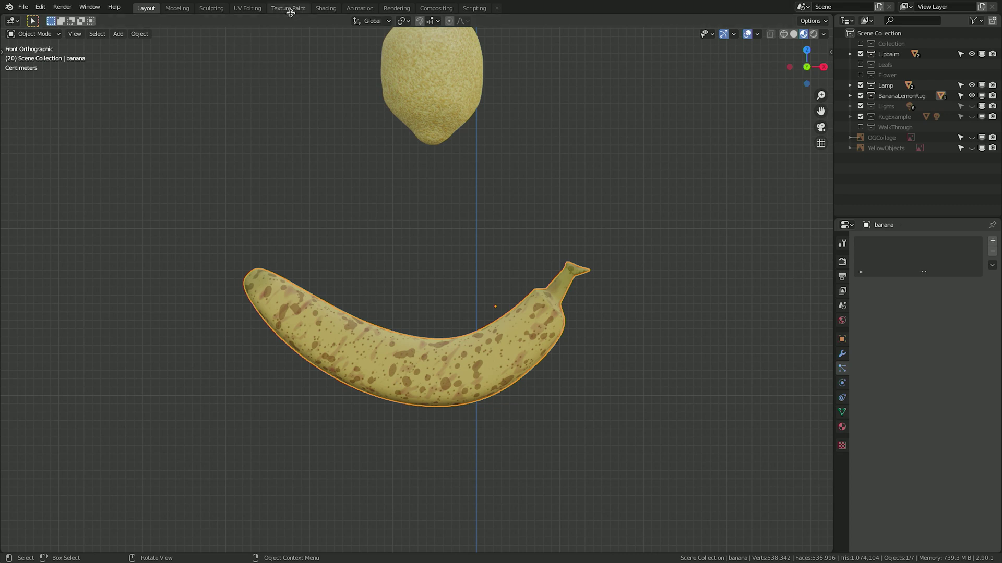
click(326, 9)
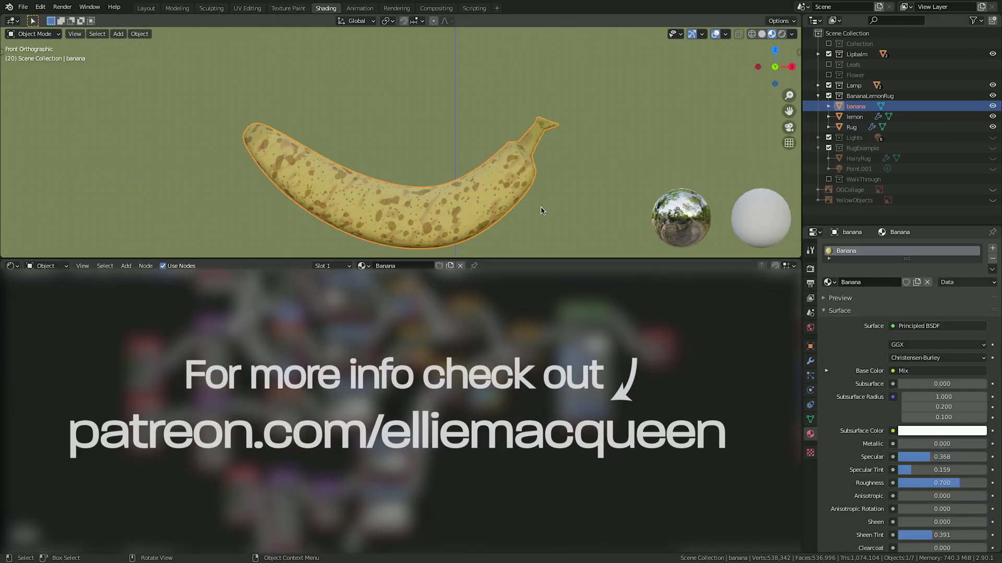
middle_drag(542, 172, 553, 224)
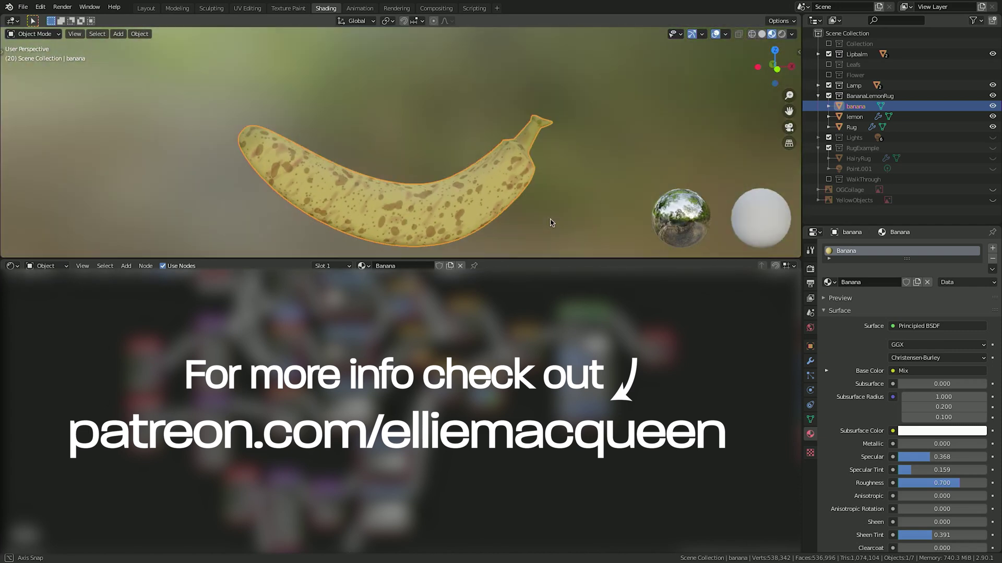
Select the lemon and examine its material's Voronoi Texture, Mix, Invert and Displacement nodes.
scroll(425, 107, down, 6)
click(416, 94)
key(KP_Decimal)
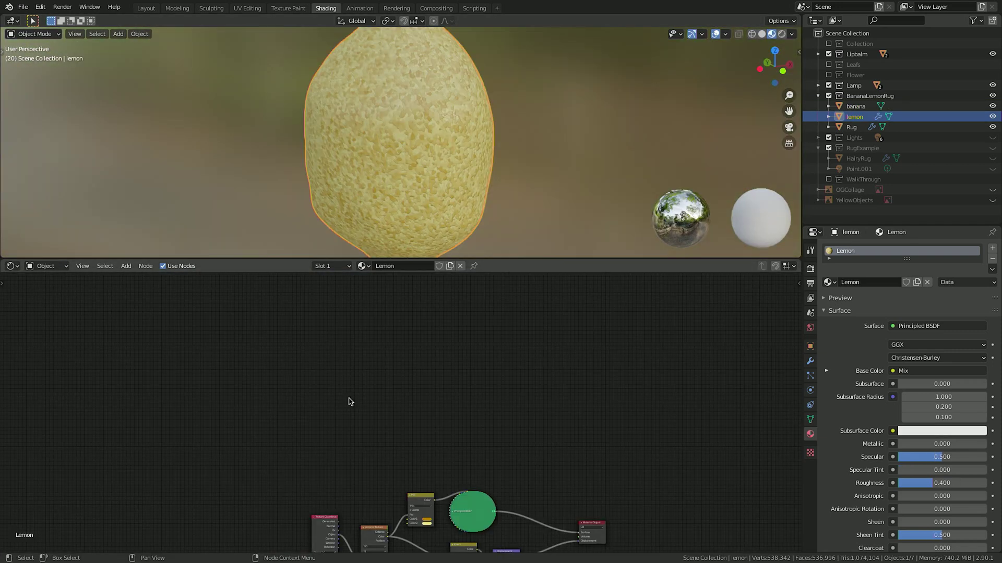
key(Home)
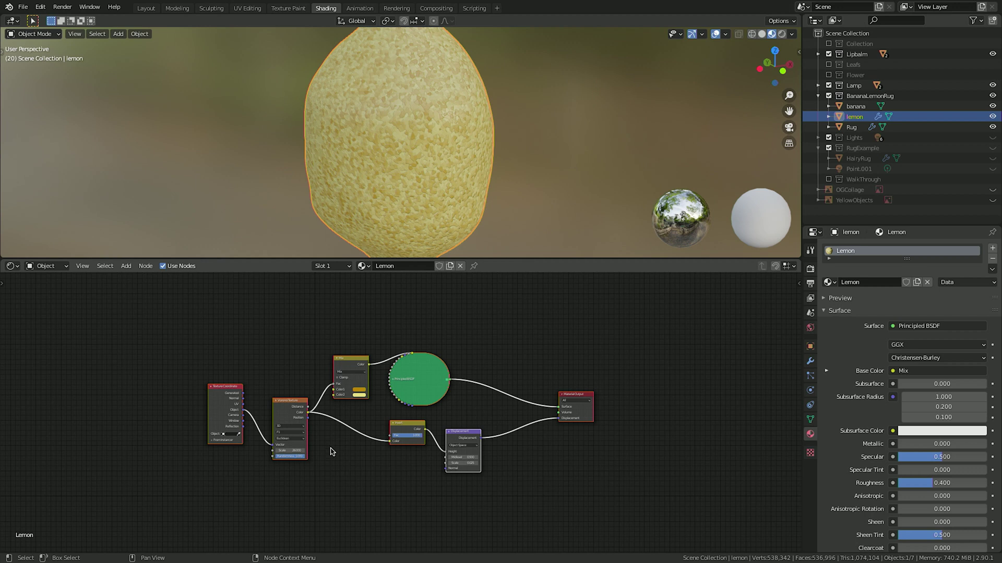
scroll(331, 452, up, 2)
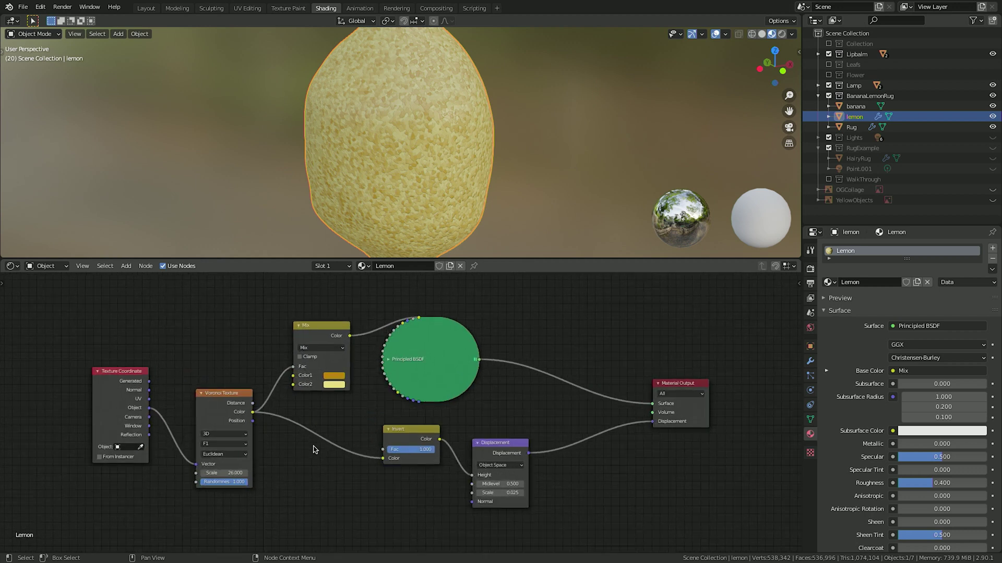
scroll(347, 465, up, 2)
middle_drag(336, 496, 409, 463)
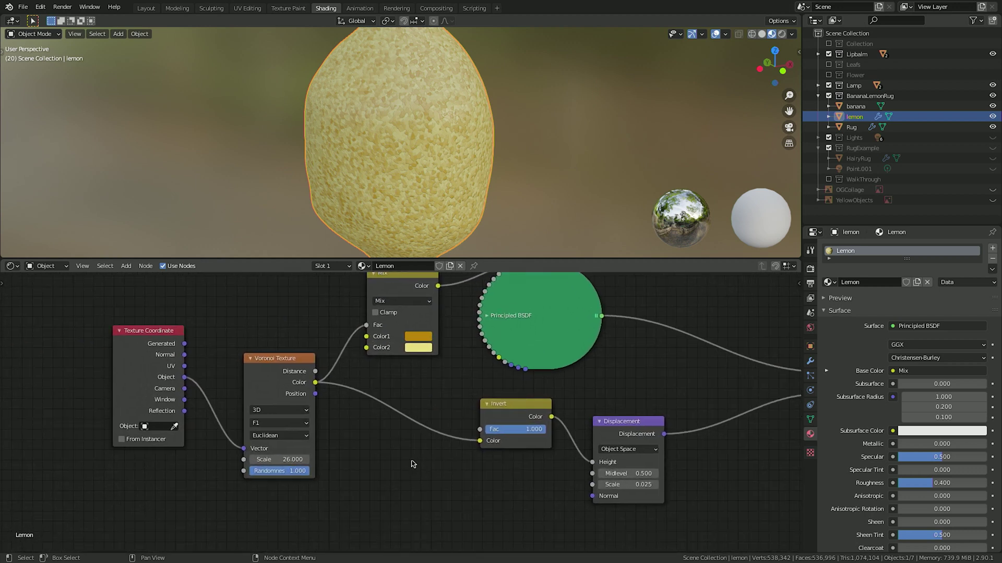
Select the outer ring of the lamp and inspect its High Gloss Plastic material nodes.
scroll(212, 99, down, 8)
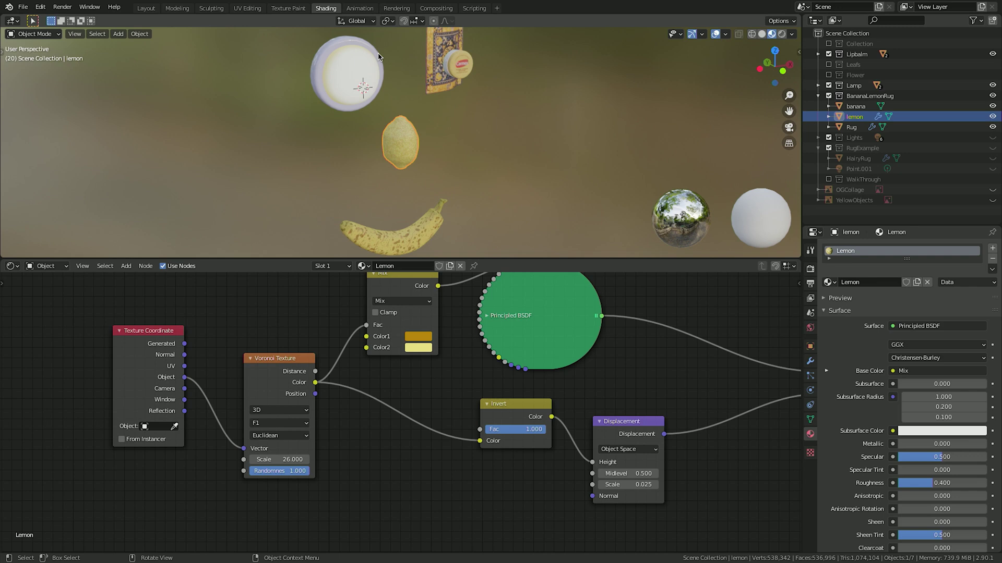
click(378, 57)
click(384, 72)
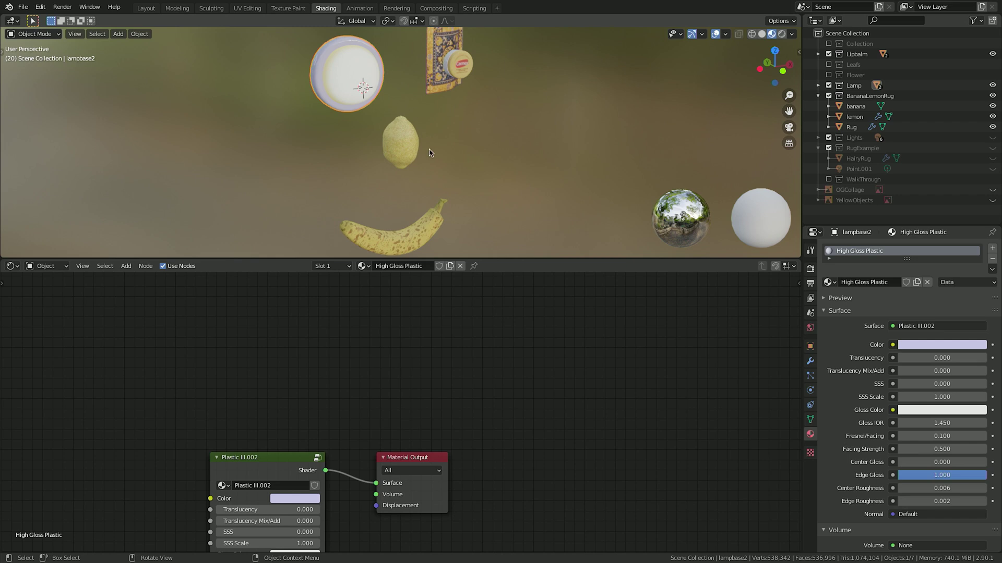
key(KP_Decimal)
middle_drag(537, 201, 497, 173)
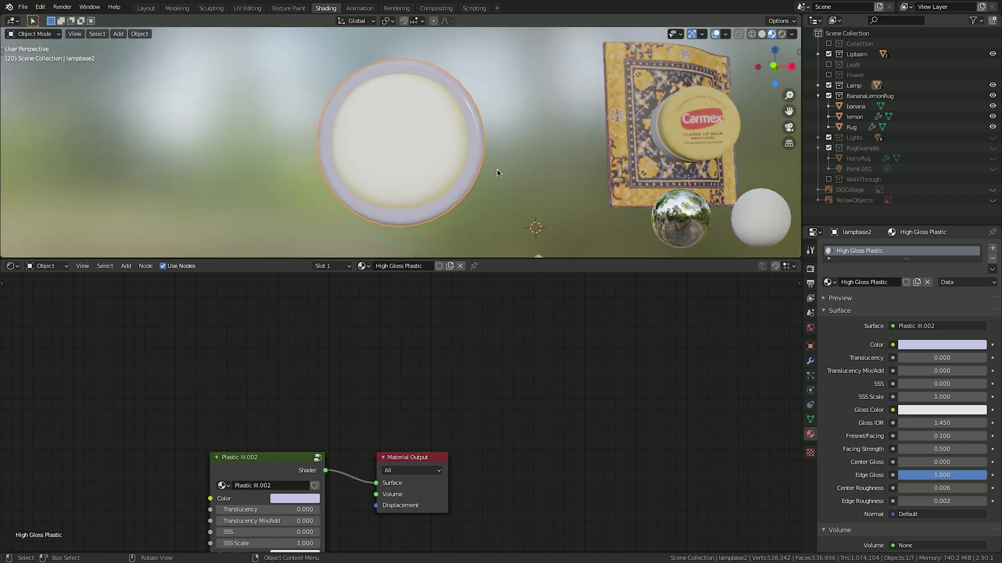
key(Home)
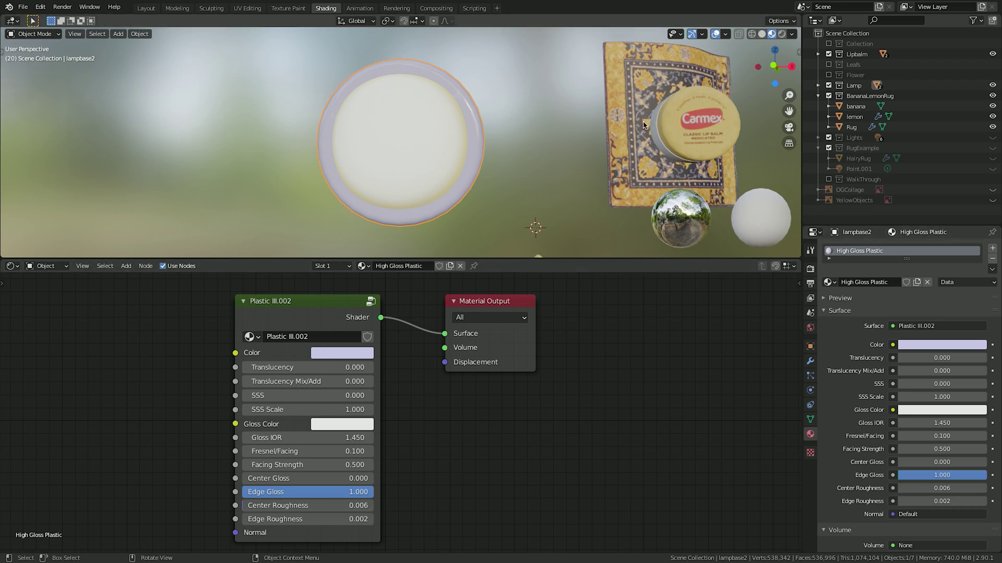
Inspect the materials on the bottom and top parts of the lip balm.
click(658, 141)
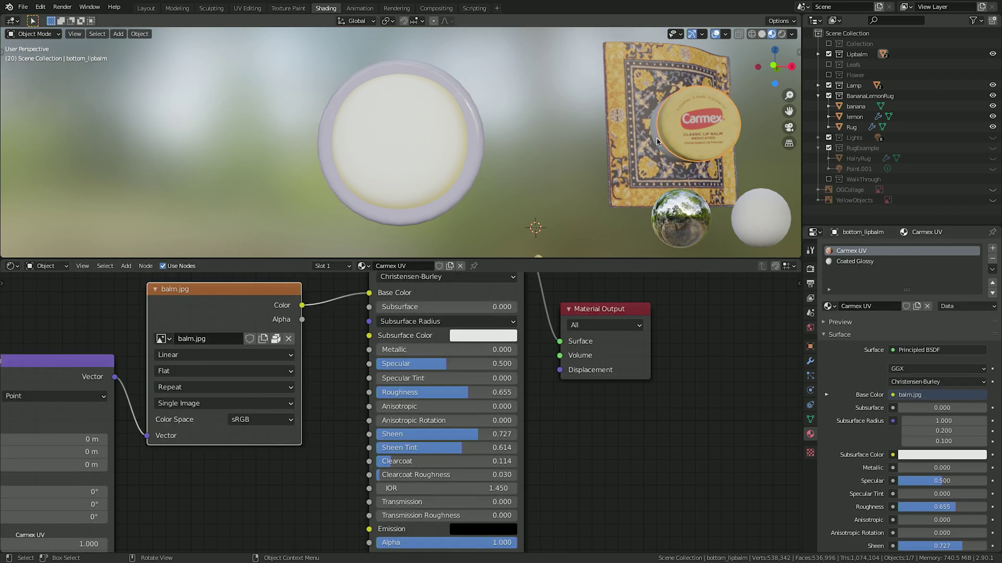
click(657, 141)
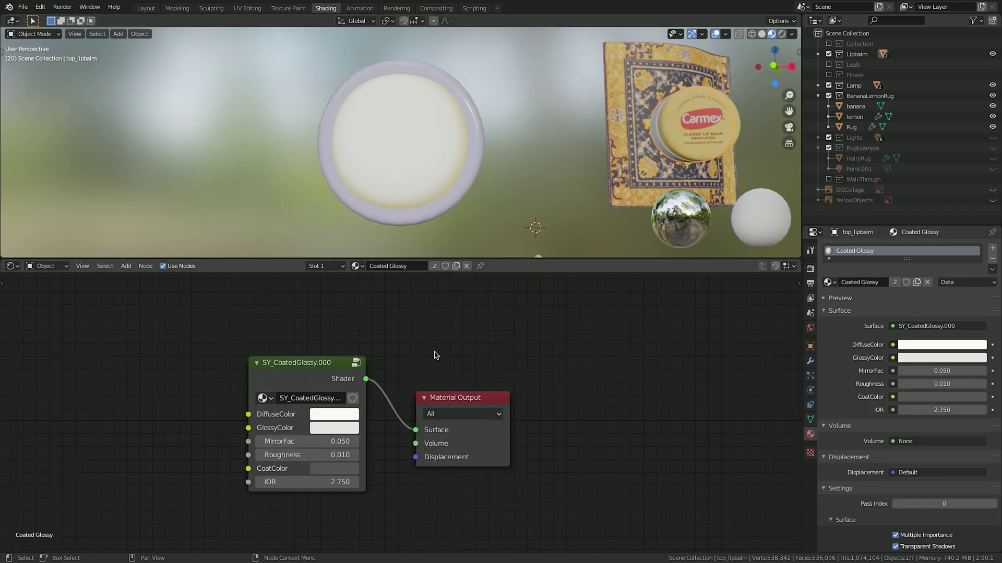
scroll(481, 145, down, 6)
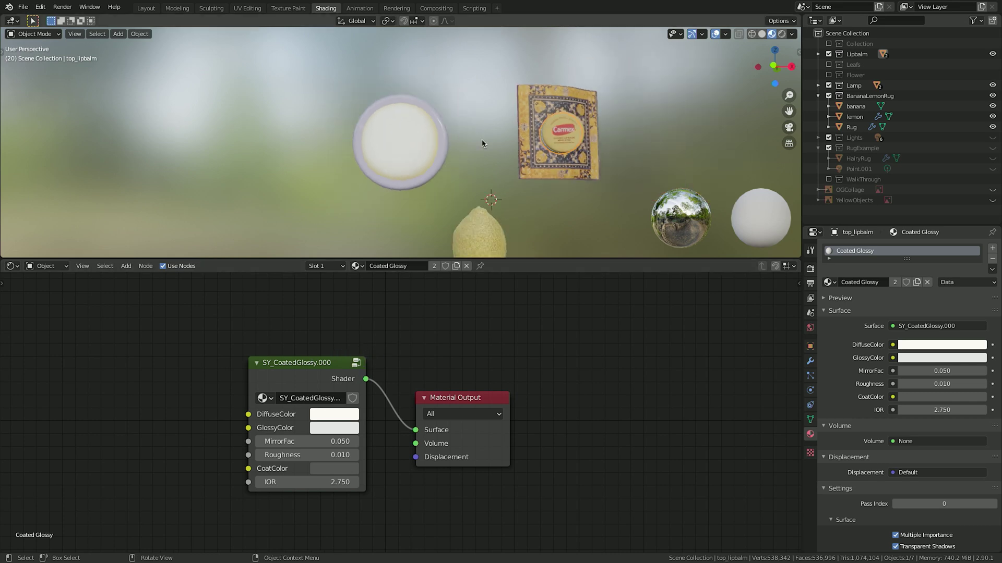
Select the rug and view it unobstructed in the Layout workspace by hiding the Lipbalm collection.
click(501, 113)
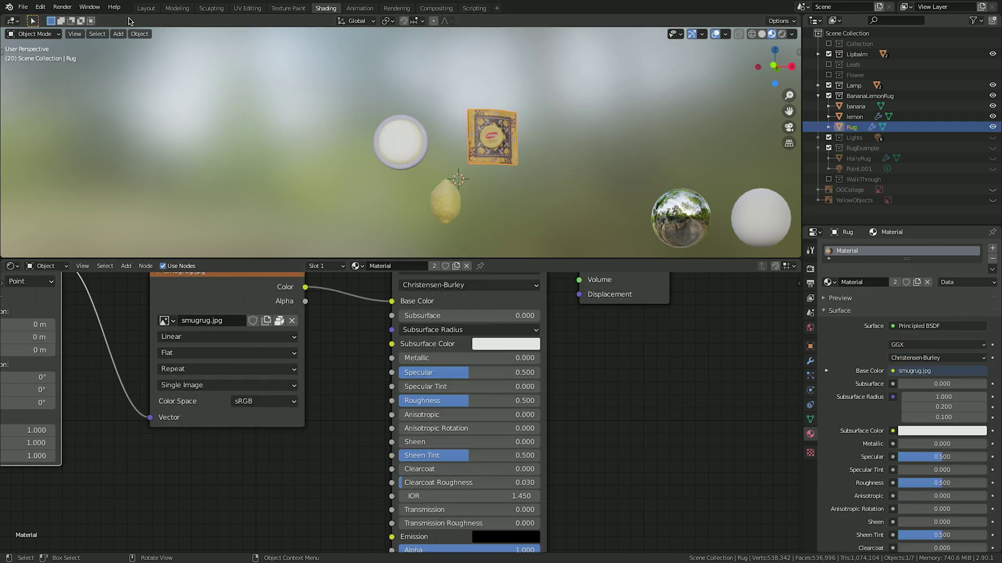
click(147, 8)
key(KP_Decimal)
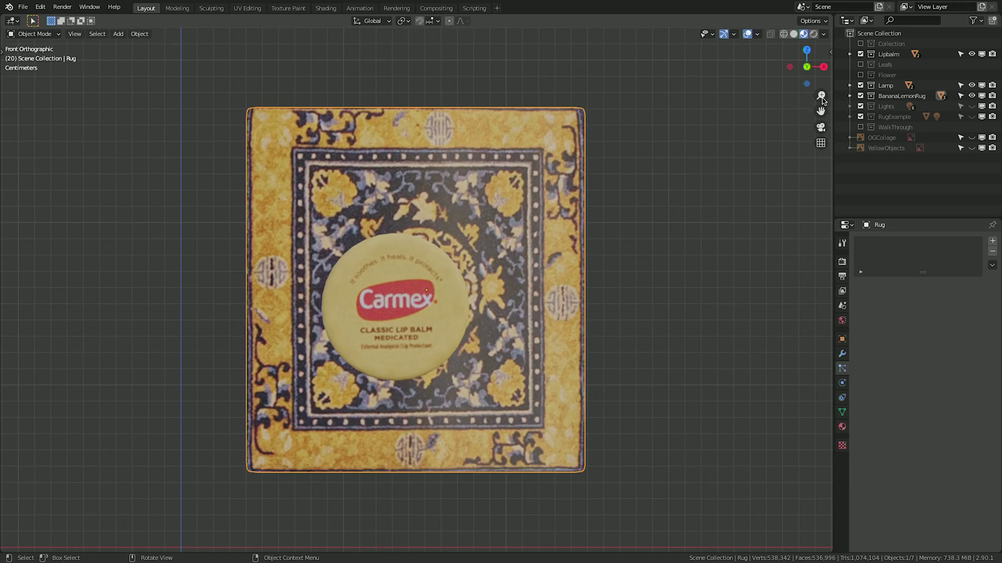
click(972, 54)
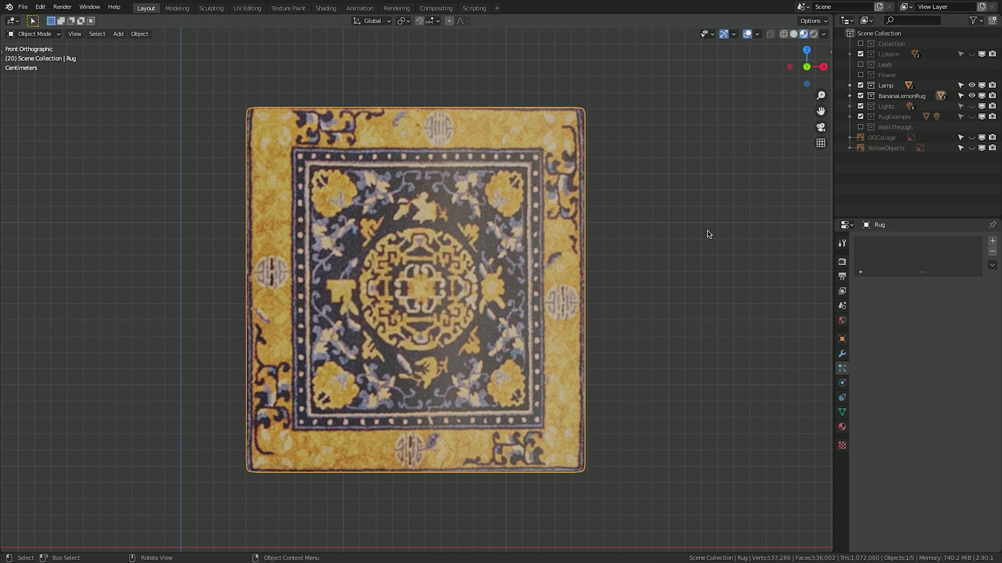
mouse_move(706, 230)
middle_down()
mouse_move(704, 275)
mouse_move(662, 276)
mouse_move(699, 246)
middle_up()
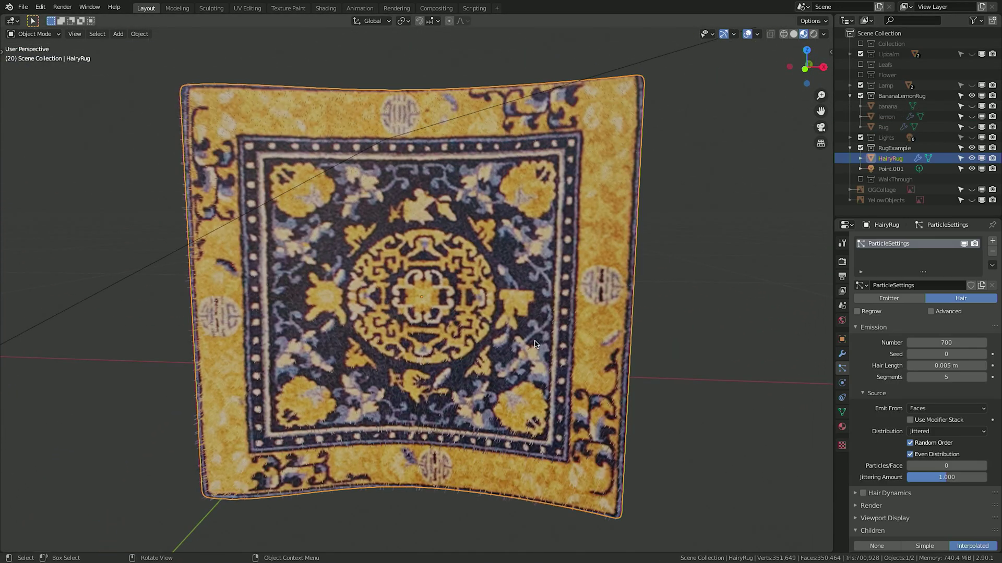
Examine the HairyRug's hair particles from the front and side, including in the rendered viewport.
scroll(535, 343, down, 2)
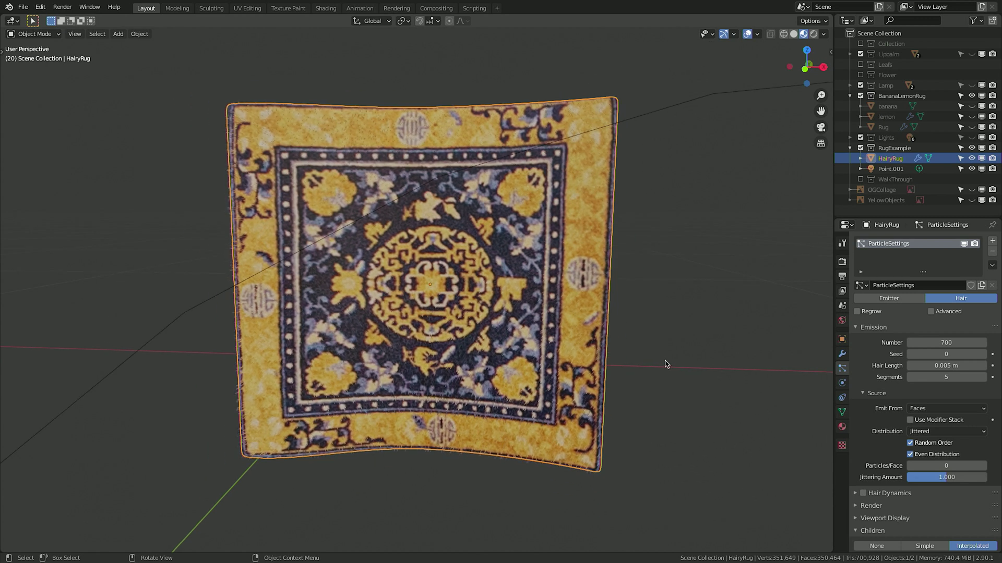
middle_drag(665, 364, 576, 281)
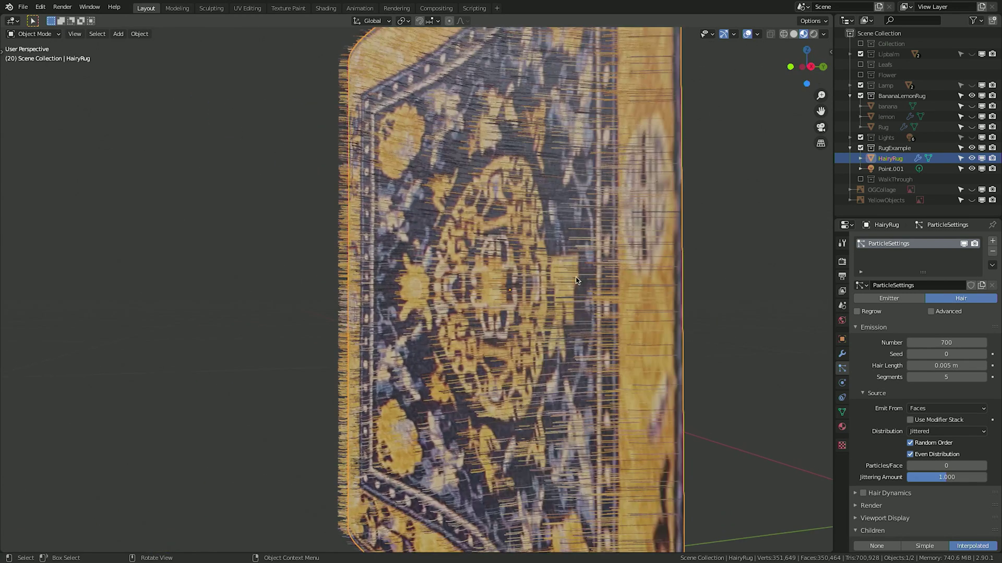
scroll(415, 360, down, 2)
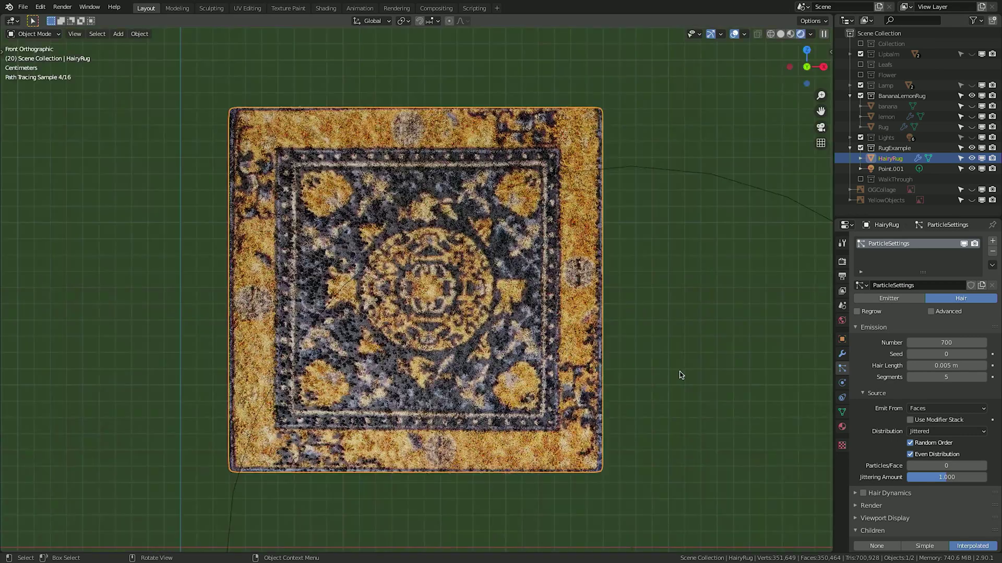
scroll(680, 375, down, 1)
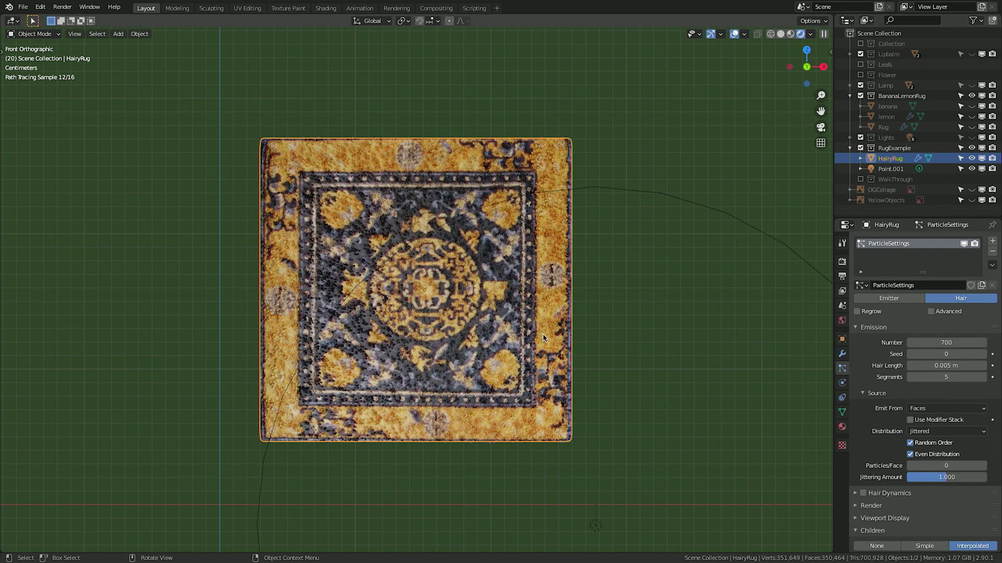
middle_drag(646, 321, 671, 339)
scroll(534, 325, up, 4)
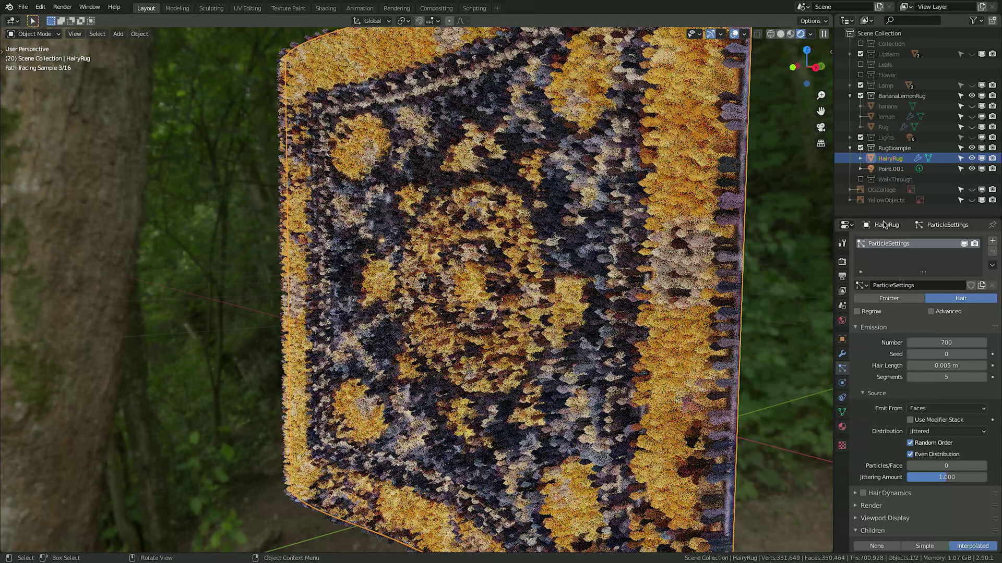
Hide the Point.001 light and the HairyRug object of the RugExample collection in the viewport.
click(971, 169)
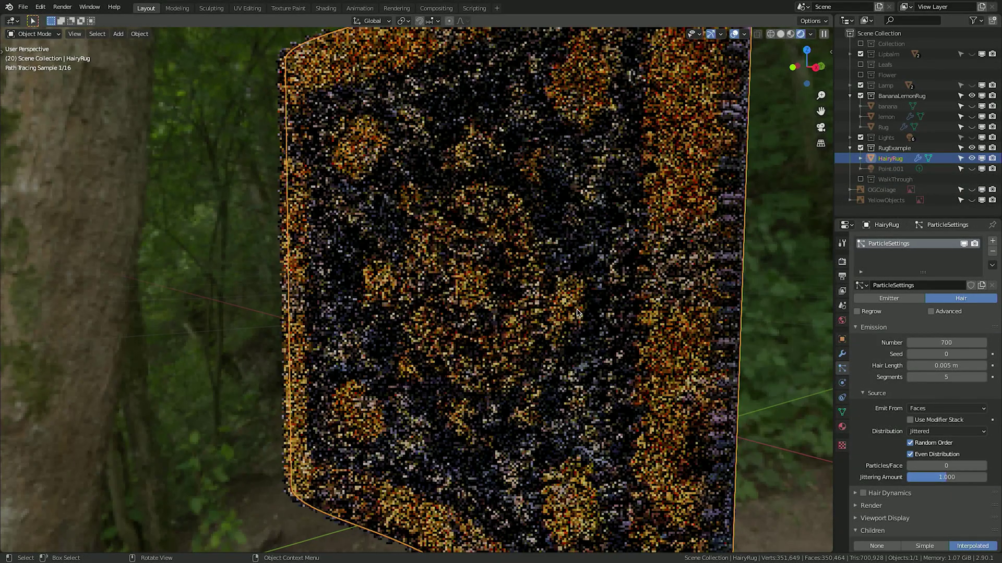
scroll(606, 252, down, 10)
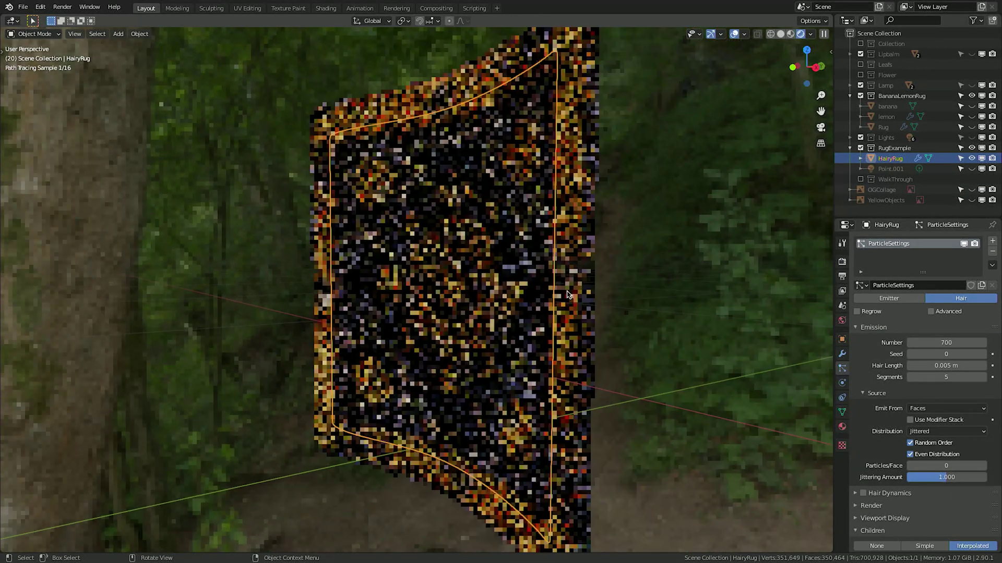
scroll(569, 294, up, 1)
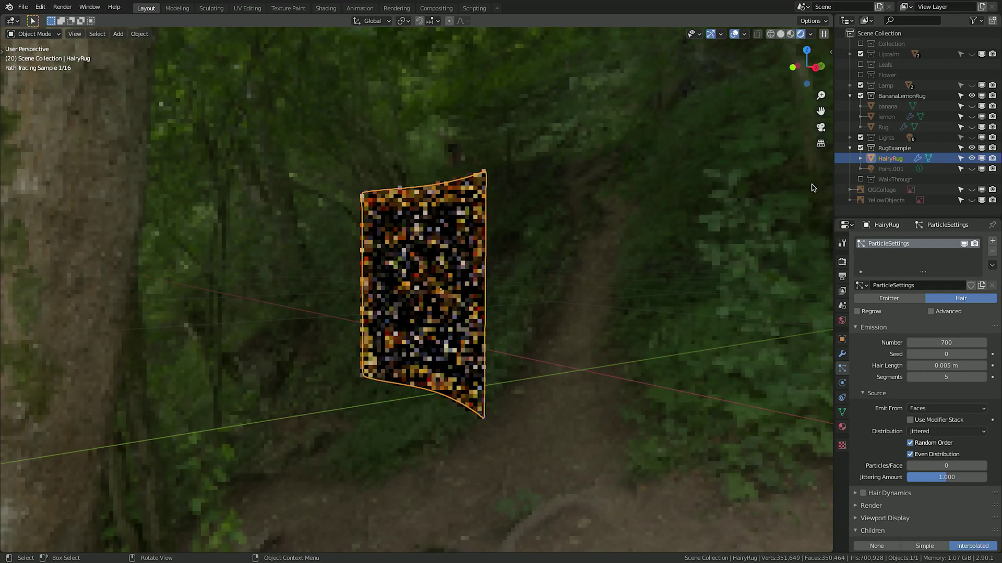
click(971, 158)
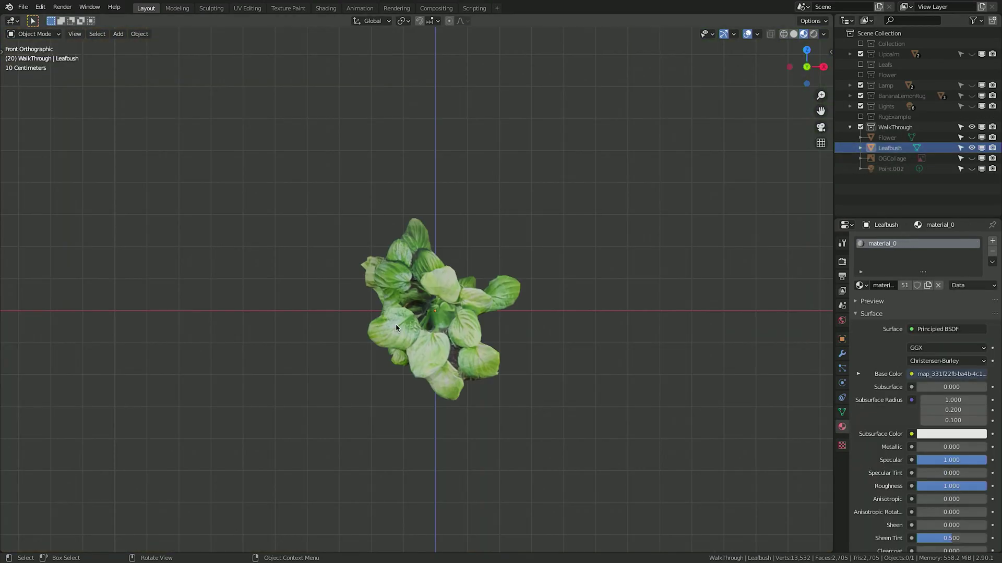
Select the Leafbush plant and inspect it up close in the front orthographic view.
scroll(411, 324, down, 8)
scroll(367, 349, up, 10)
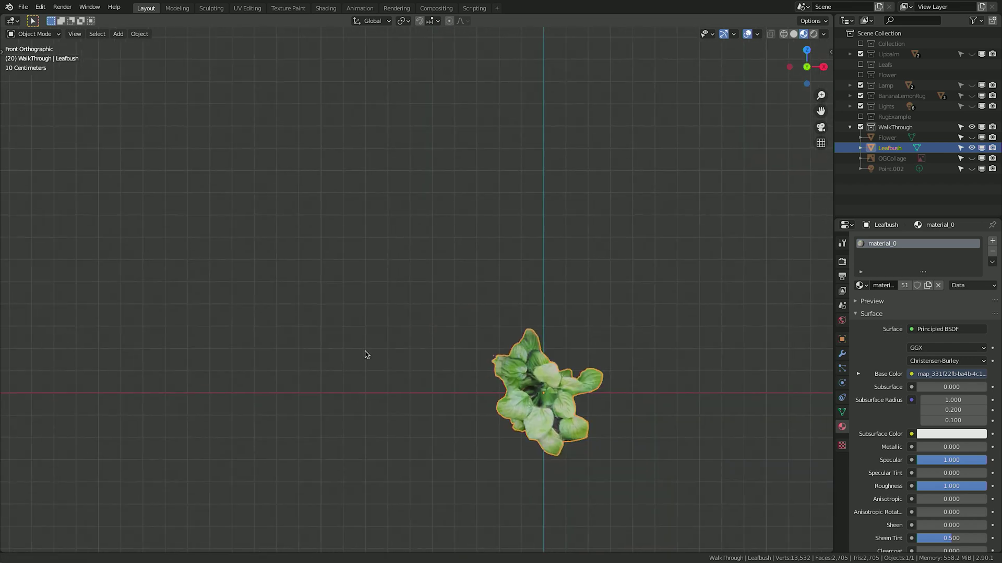
middle_drag(289, 407, 280, 352)
scroll(272, 355, down, 1)
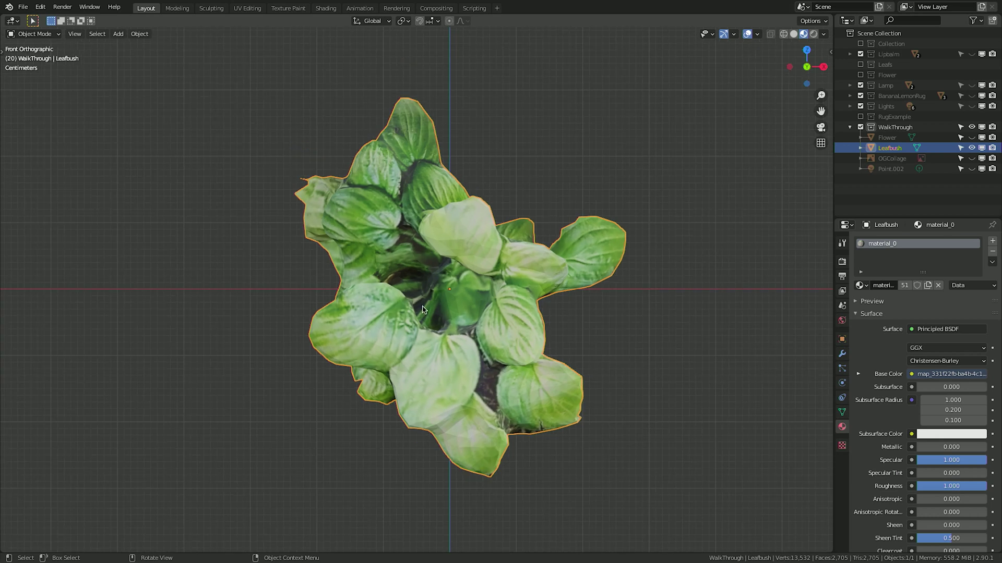
Duplicate the Leafbush about 0.26 m along X and rotate the copy around the Y axis so it looks different.
key(shift+d)
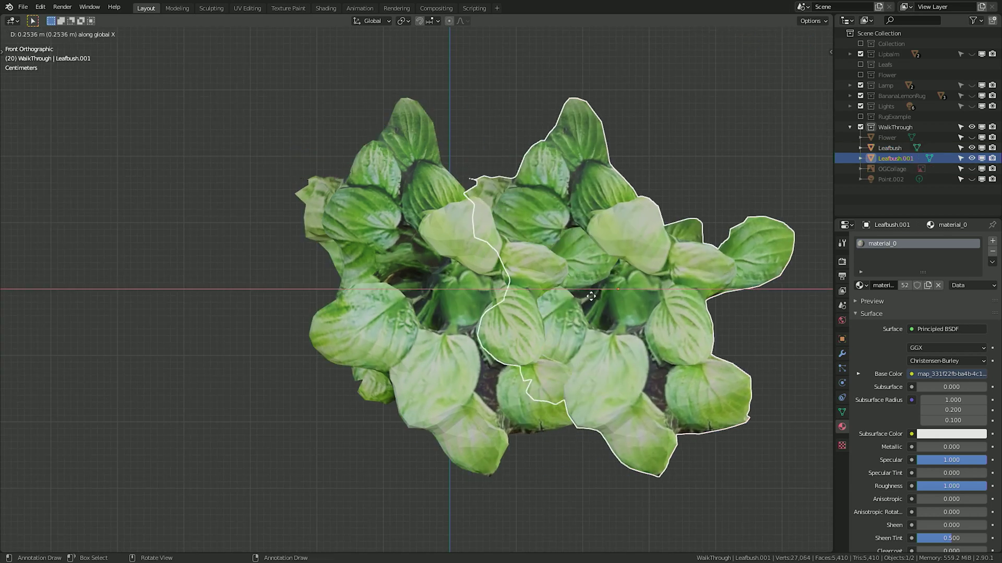
click(591, 306)
key(r)
key(y)
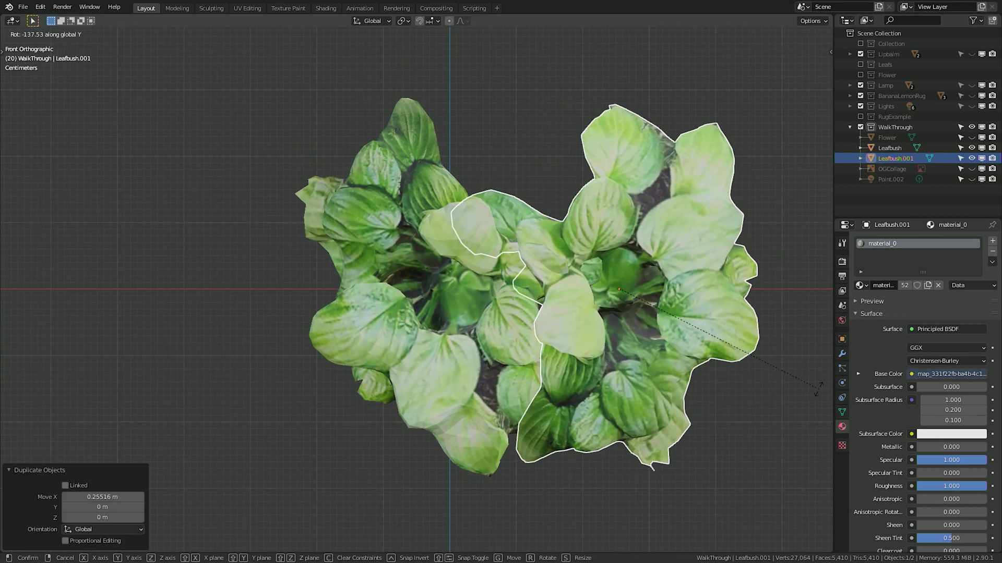
click(649, 462)
Duplicate the rotated leaf bush 0.19 m upward along Z and rotate the copy about -59° around Y.
key(shift+d)
key(z)
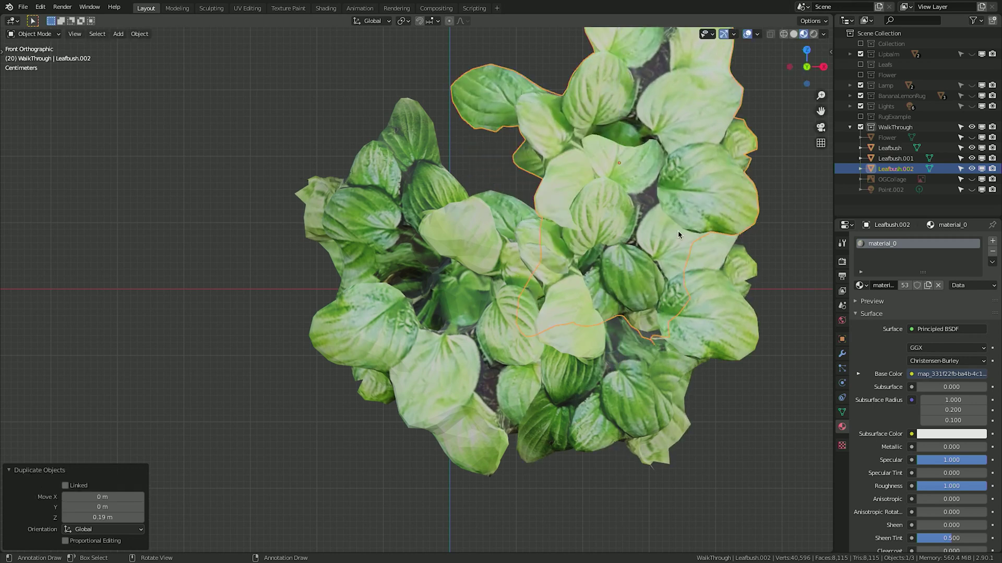
click(677, 231)
key(r)
key(y)
click(804, 131)
Move the upper leaf bush about -0.15 m along X so it sits above the gap between the other two.
key(g)
key(x)
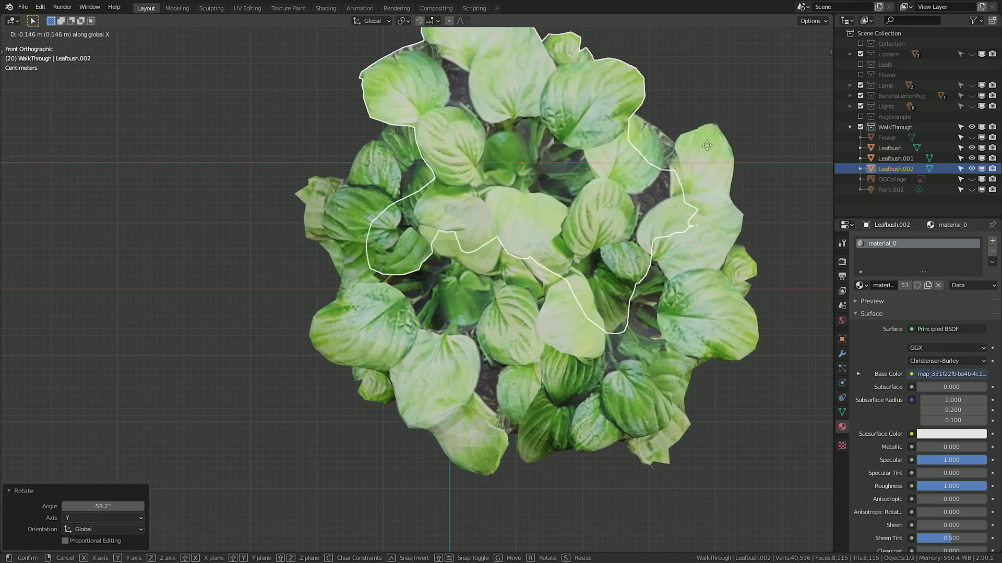
click(707, 145)
scroll(707, 145, down, 1)
click(737, 371)
middle_drag(738, 371, 731, 351)
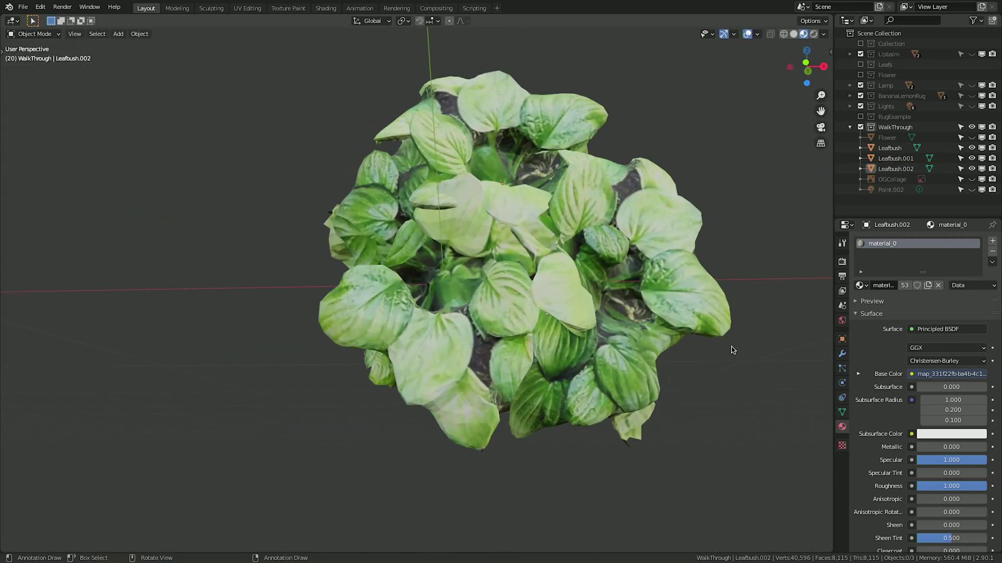
key(KP_1)
Duplicate all three leaf bushes about -0.52 m along X and rotate the copied cluster about 89° around Y.
drag(320, 127, 661, 412)
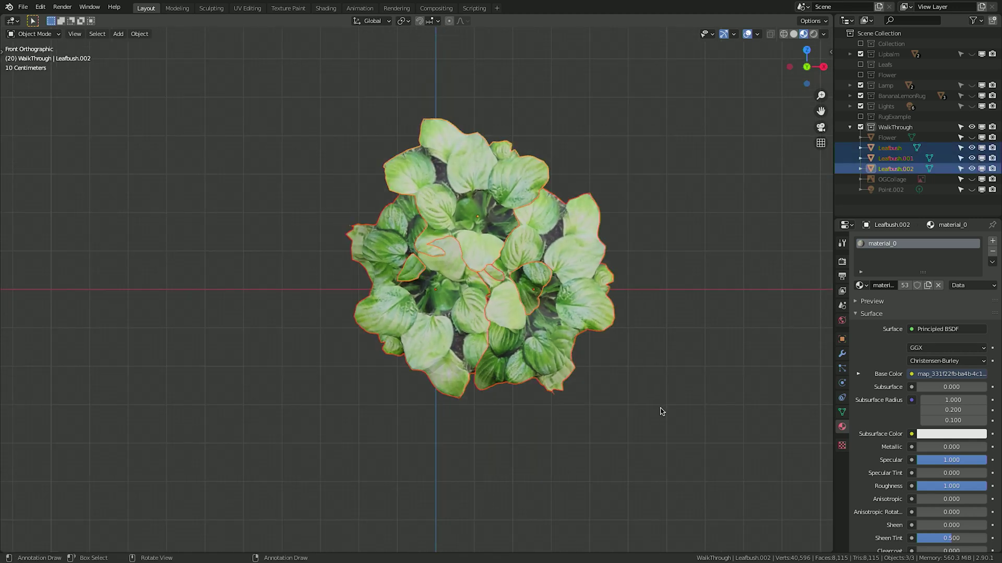
key(shift+d)
key(x)
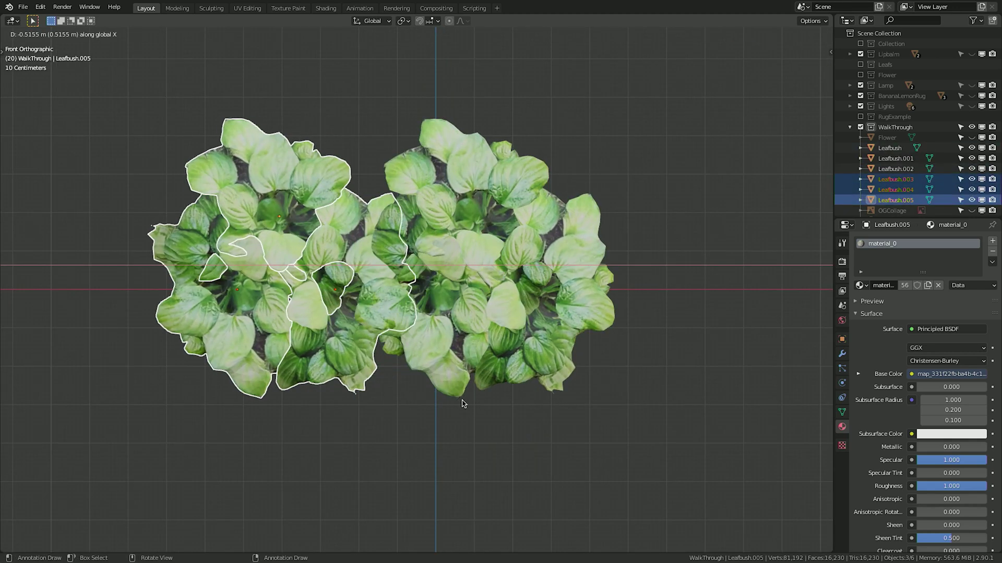
key(y)
click(176, 414)
Move the duplicated cluster along X until it overlaps the original bushes.
key(g)
key(x)
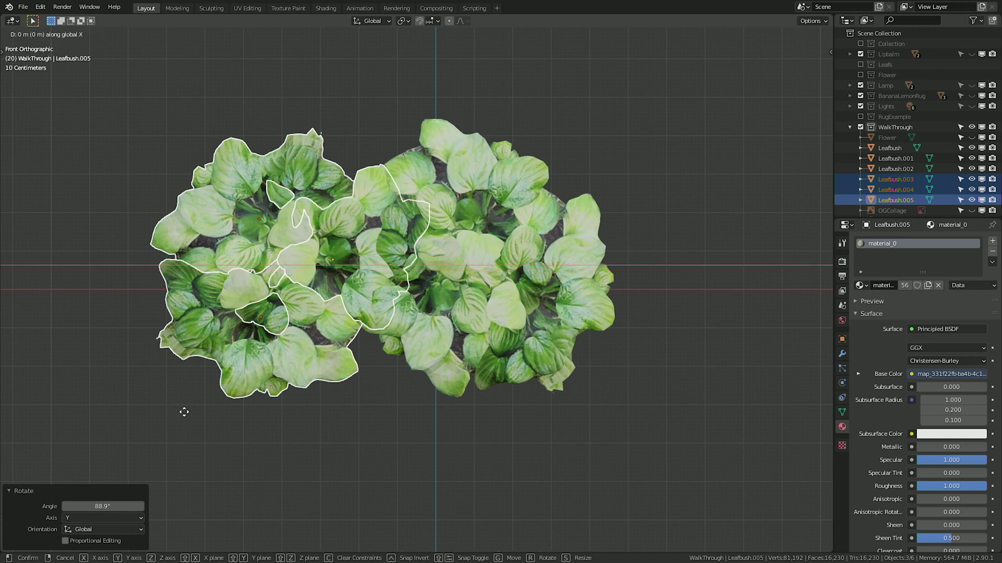
click(238, 399)
Duplicate the rightmost leaf bush about -0.28 m along Z and shift the copy about -0.22 m along X.
click(508, 330)
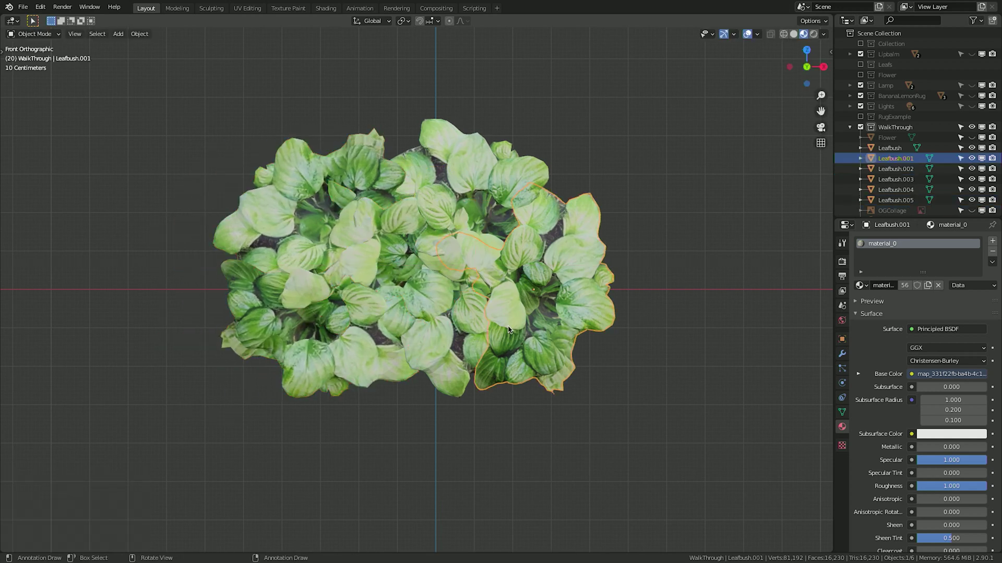
key(shift+d)
key(z)
click(488, 433)
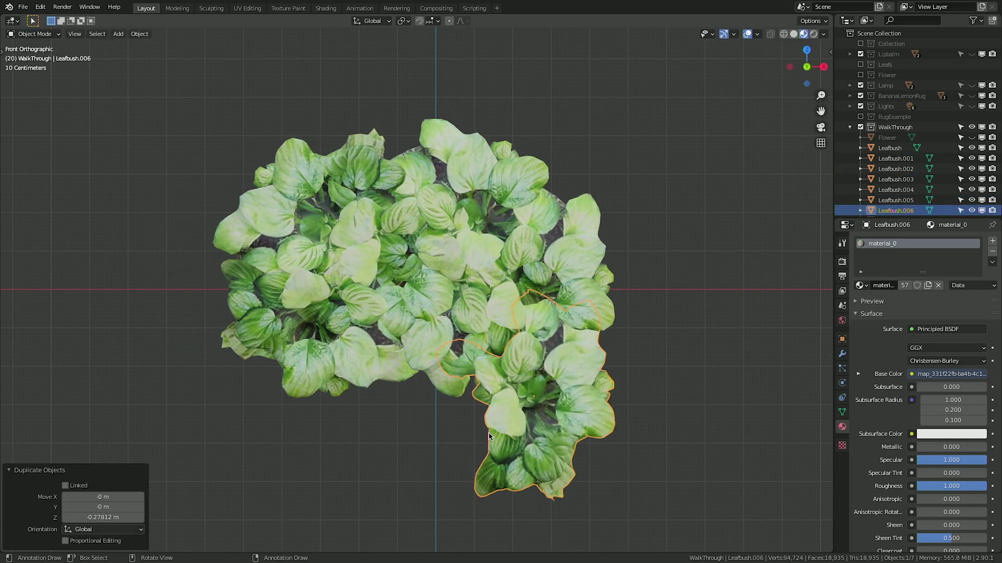
key(g)
key(x)
click(403, 418)
Rotate the bottom leaf bush around the Y axis so it blends into the cluster.
key(r)
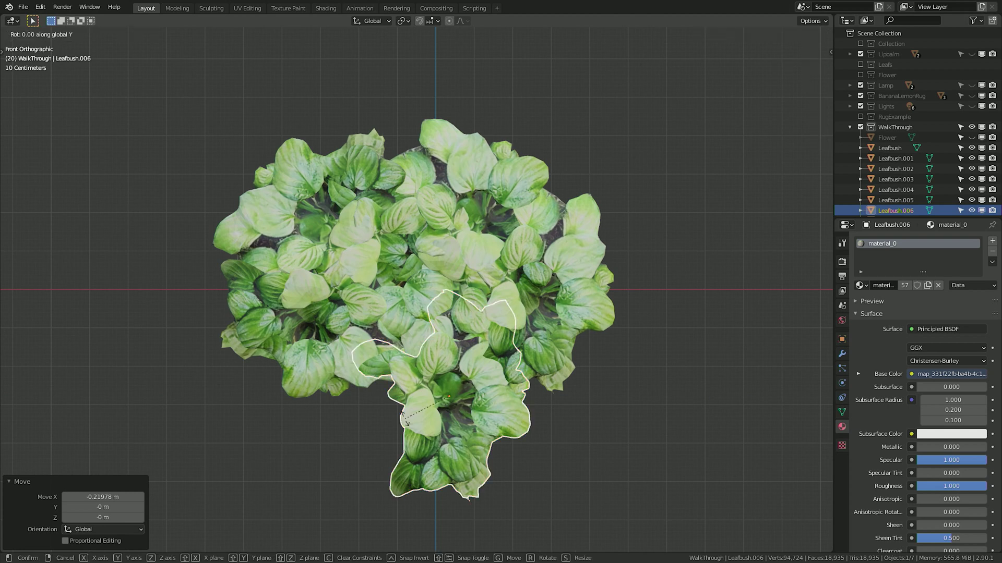
key(y)
key(y)
click(240, 183)
click(261, 423)
scroll(530, 425, down, 2)
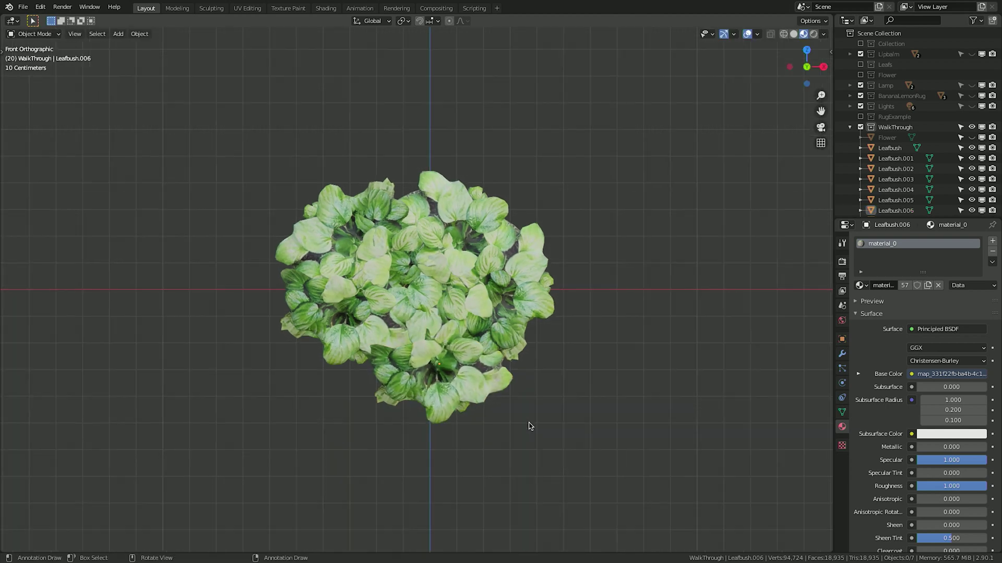
middle_drag(530, 425, 400, 426)
scroll(403, 397, up, 2)
key(KP_1)
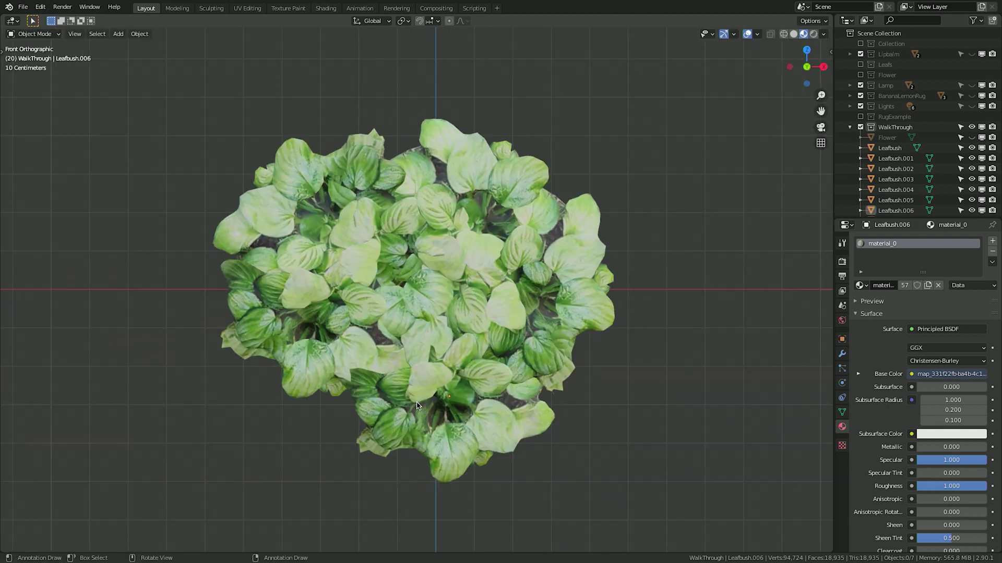
From the right view, push the bottom leaf bush back along Y and pull Leafbush.001 forward along Y.
key(KP_3)
click(410, 420)
key(g)
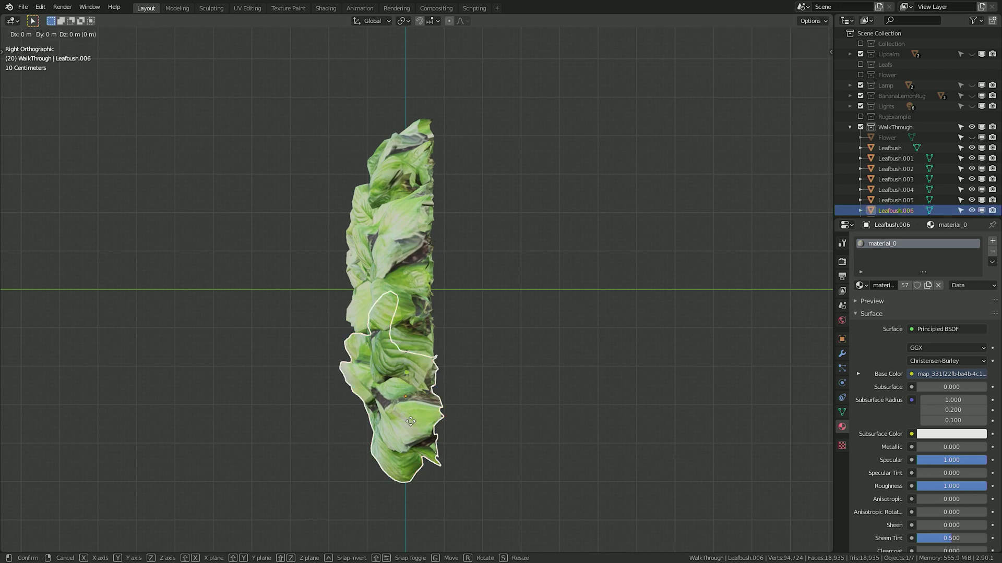
key(y)
click(419, 310)
click(371, 302)
key(g)
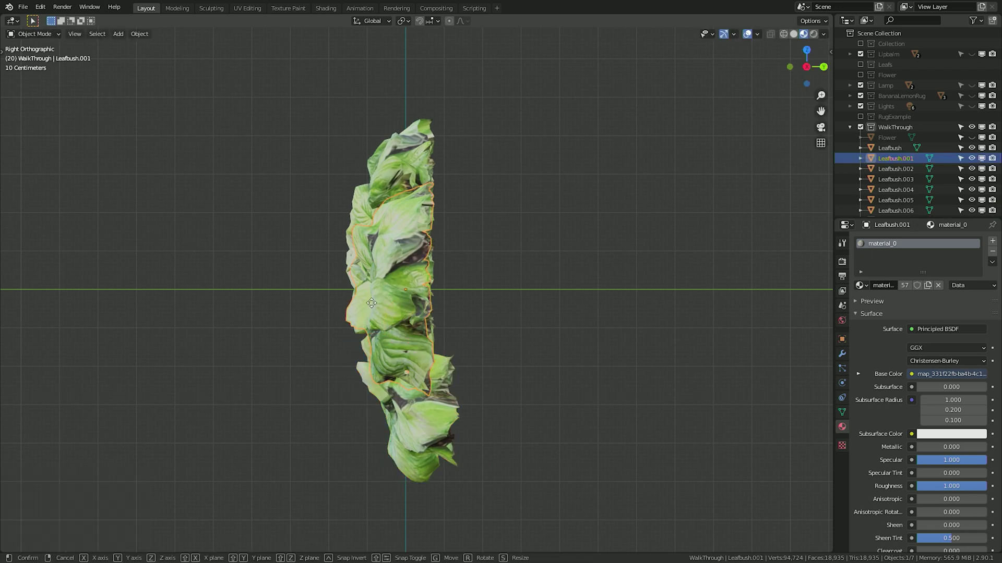
key(y)
click(358, 303)
Offset Leafbush.002 about 0.046 m and Leafbush.003 about -0.039 m along Y to vary the bush's depth.
click(360, 196)
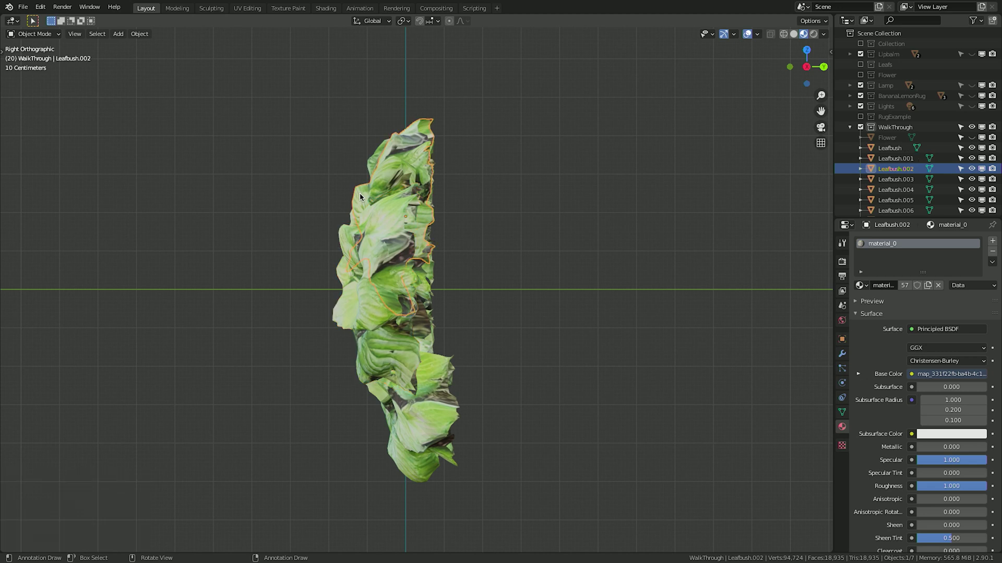
key(g)
key(y)
click(385, 172)
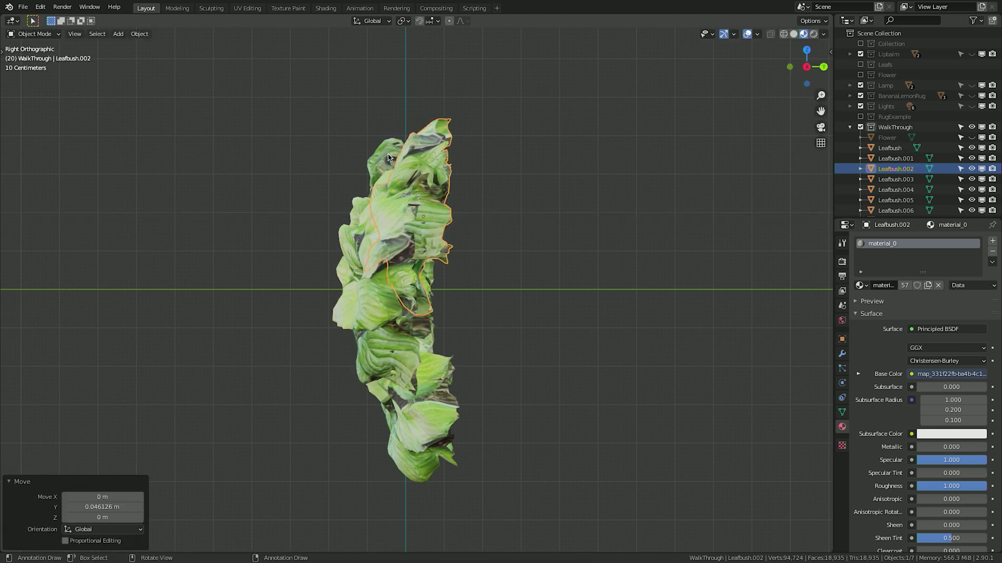
click(387, 157)
key(g)
key(y)
click(371, 155)
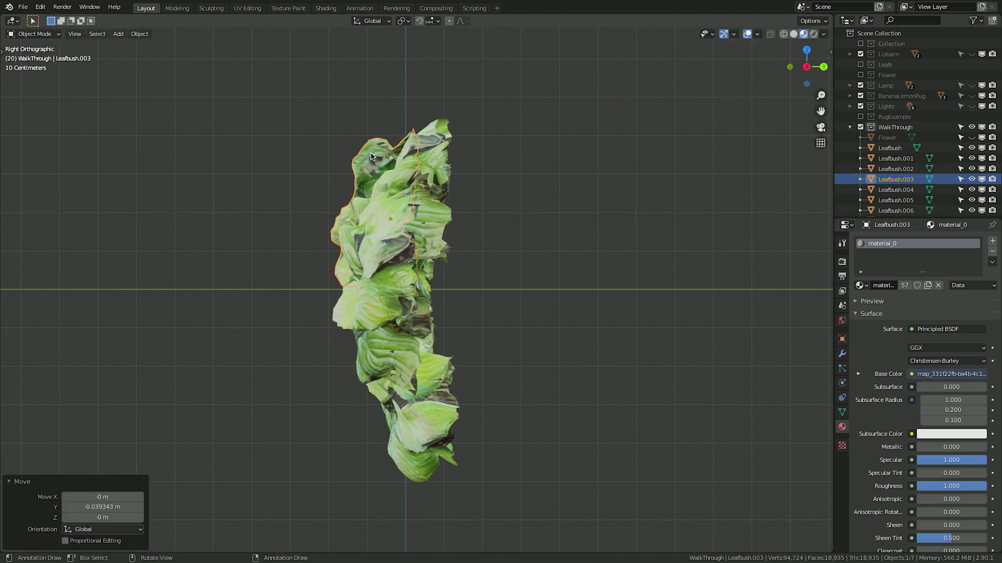
key(KP_1)
middle_drag(467, 291, 550, 358)
key(KP_1)
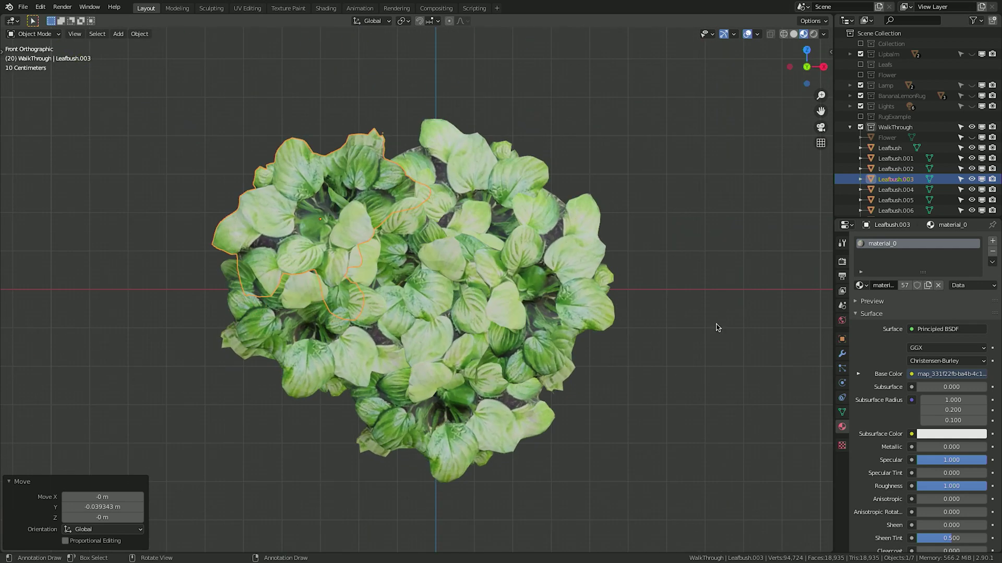
click(681, 365)
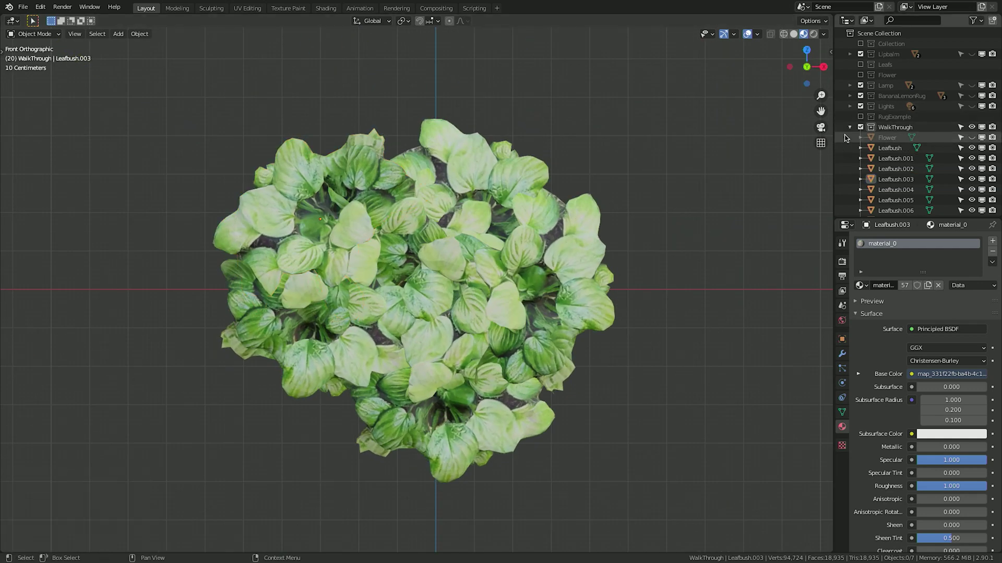
Unhide the Flower object in the WalkThrough collection, select it and view it from the front.
click(971, 137)
click(725, 66)
key(KP_Decimal)
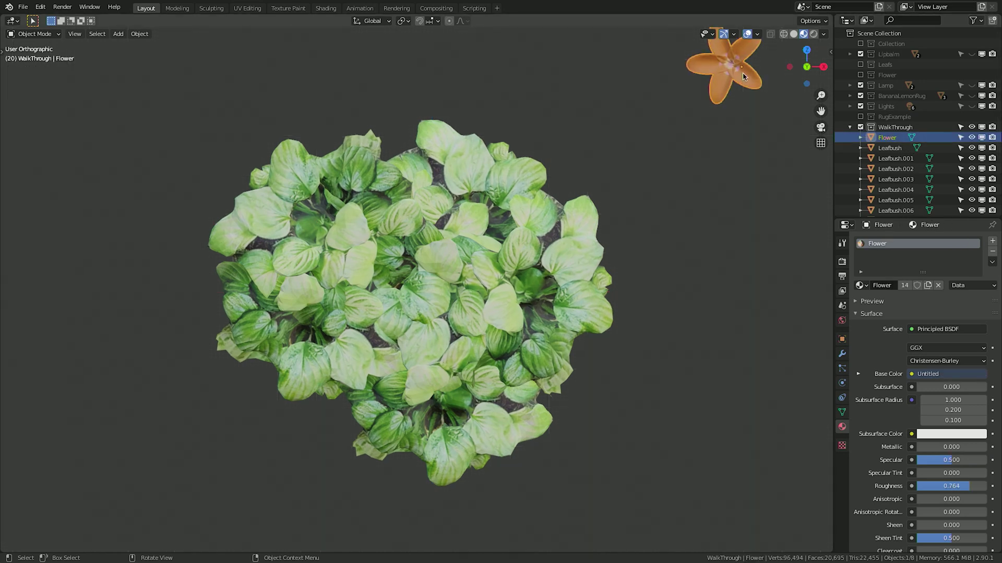
middle_drag(646, 266, 624, 210)
key(KP_1)
scroll(626, 315, down, 6)
Move the Flower about -0.85 m along X and -0.54 m along Z to place it in front of the leaf bush.
key(g)
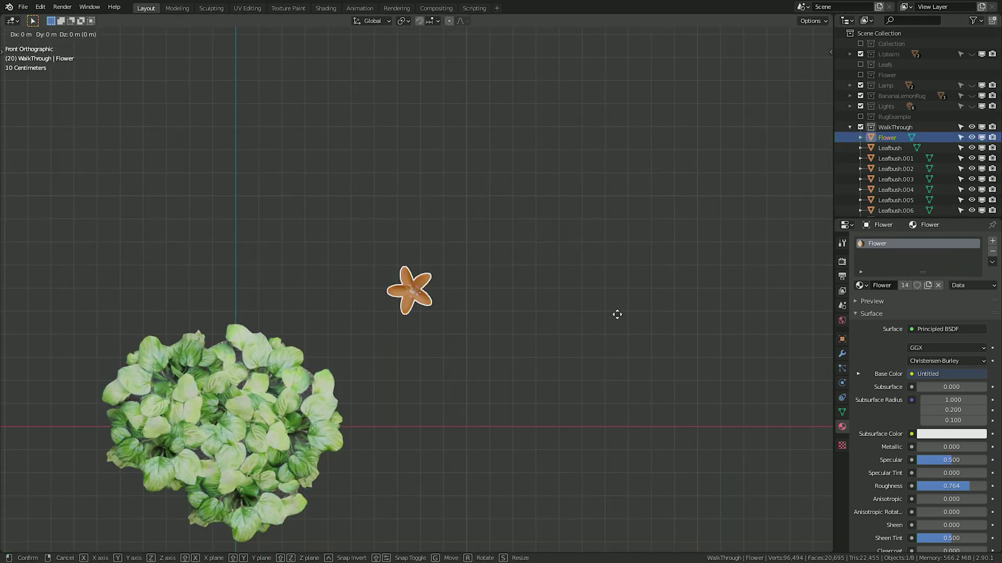
key(x)
click(421, 324)
key(g)
key(y)
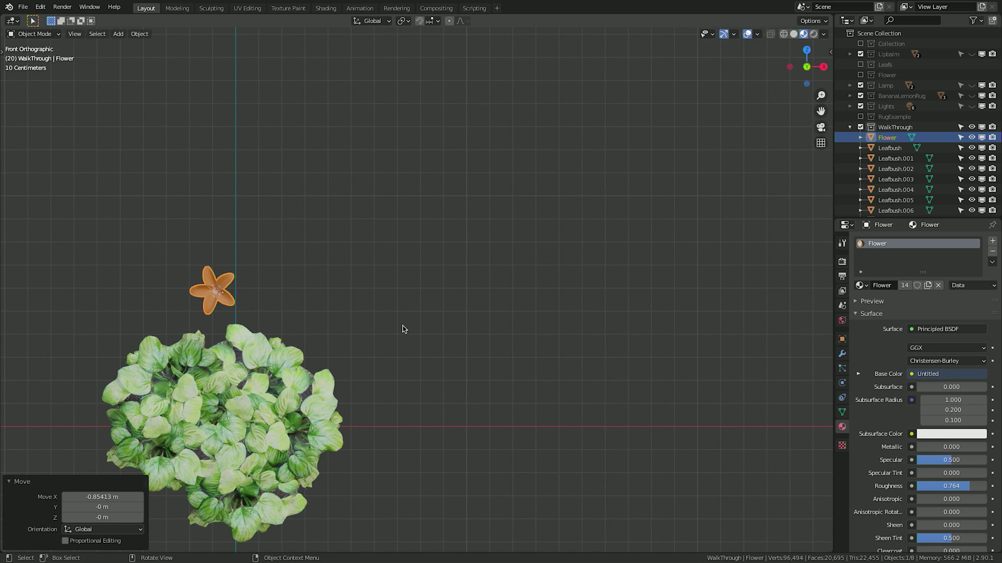
key(KP_3)
key(z)
click(278, 449)
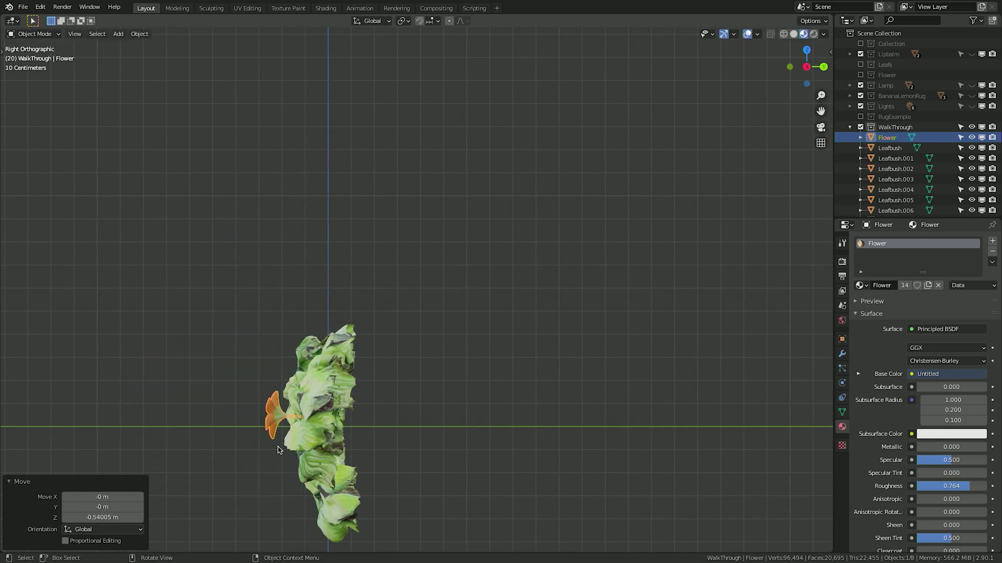
Push the Flower about 0.084 m along Y so its stem sinks into the leaves.
key(KP_Decimal)
middle_drag(418, 334, 637, 340)
key(g)
key(y)
click(514, 336)
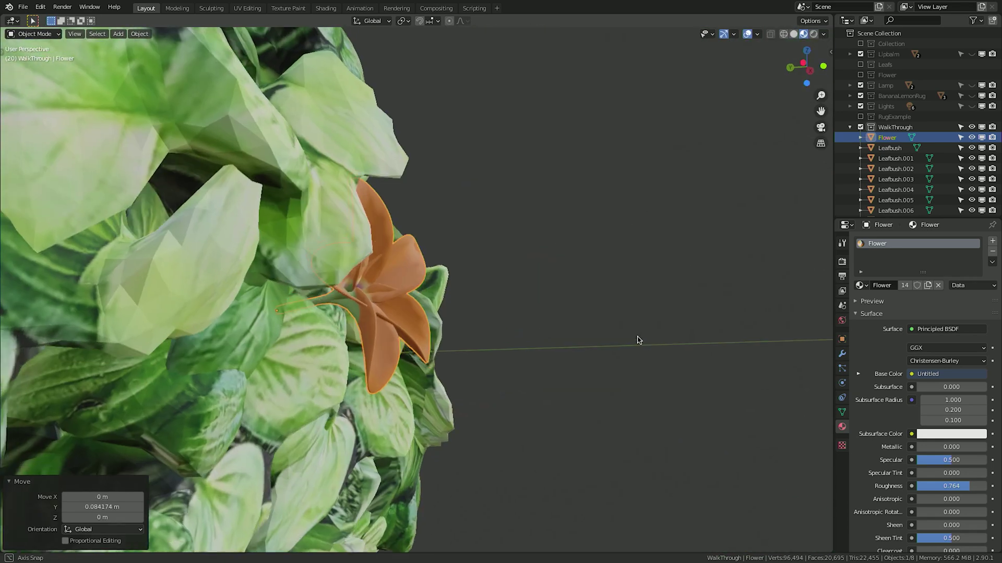
Duplicate the Flower about 0.4 m along X and scale the copy to 0.57.
key(KP_1)
key(shift+d)
key(x)
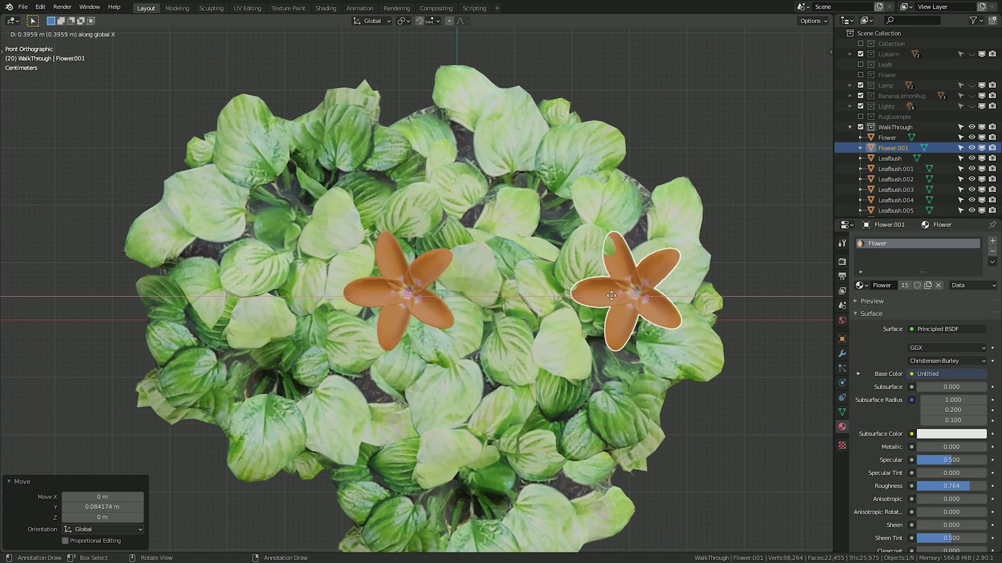
click(611, 296)
key(s)
click(621, 309)
Move the duplicated flower along the Y and X axes to seat it among the leaves on the bush's right side.
key(KP_3)
key(g)
key(y)
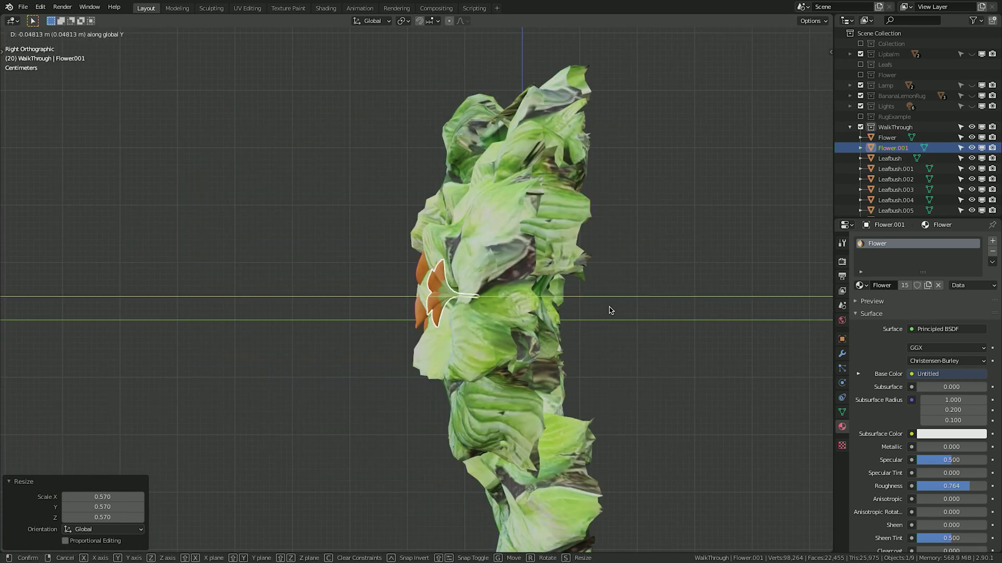
click(609, 311)
key(KP_1)
key(KP_Decimal)
middle_drag(595, 311, 412, 334)
key(g)
key(x)
click(403, 344)
key(g)
key(y)
click(406, 386)
Scale the duplicated flower to about 0.86 and tilt it about -22° in the current view.
middle_drag(406, 386, 342, 284)
key(s)
click(344, 291)
key(r)
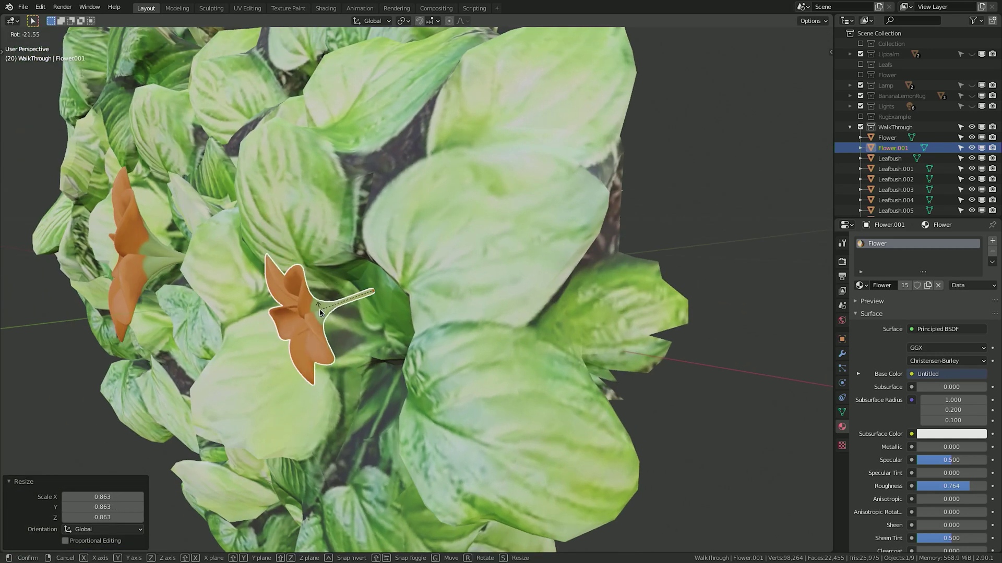
click(320, 313)
Reposition the tilted flower along Z and push it about 0.073 m along Y into the leaves.
key(g)
key(z)
click(321, 356)
mouse_move(452, 371)
middle_down()
mouse_move(458, 301)
mouse_move(446, 353)
middle_up()
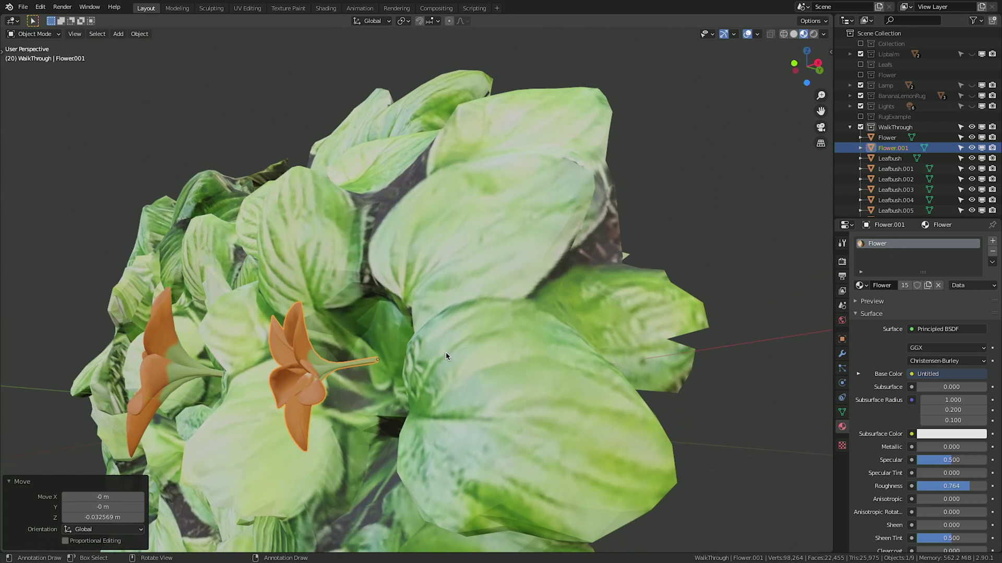
key(g)
key(z)
click(507, 349)
middle_drag(507, 350, 507, 417)
key(g)
key(y)
click(543, 414)
Rotate the right-hand flower's petals in the current view and move it about -0.019 m along Y.
scroll(506, 415, down, 3)
key(r)
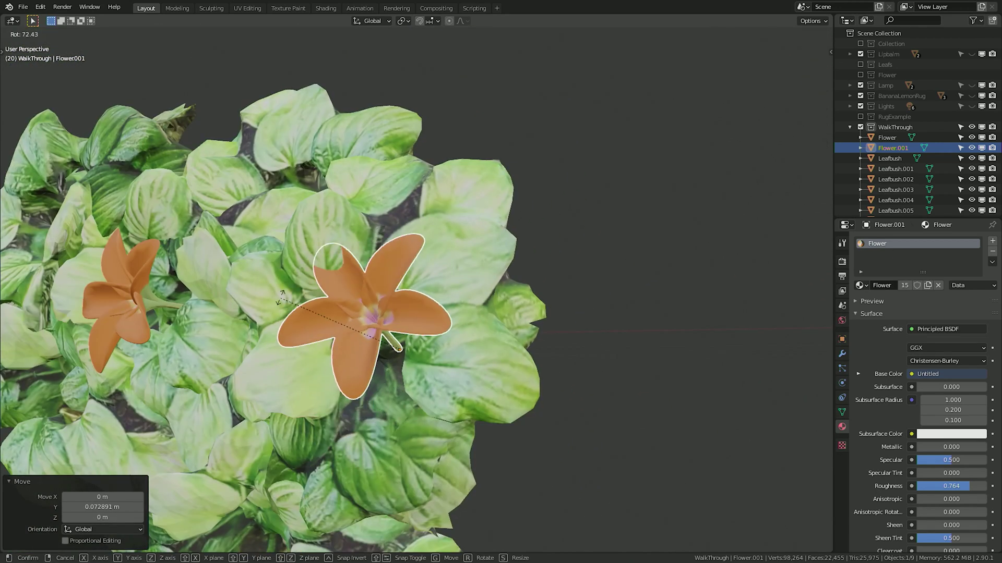
click(301, 327)
key(KP_3)
key(g)
key(y)
click(271, 361)
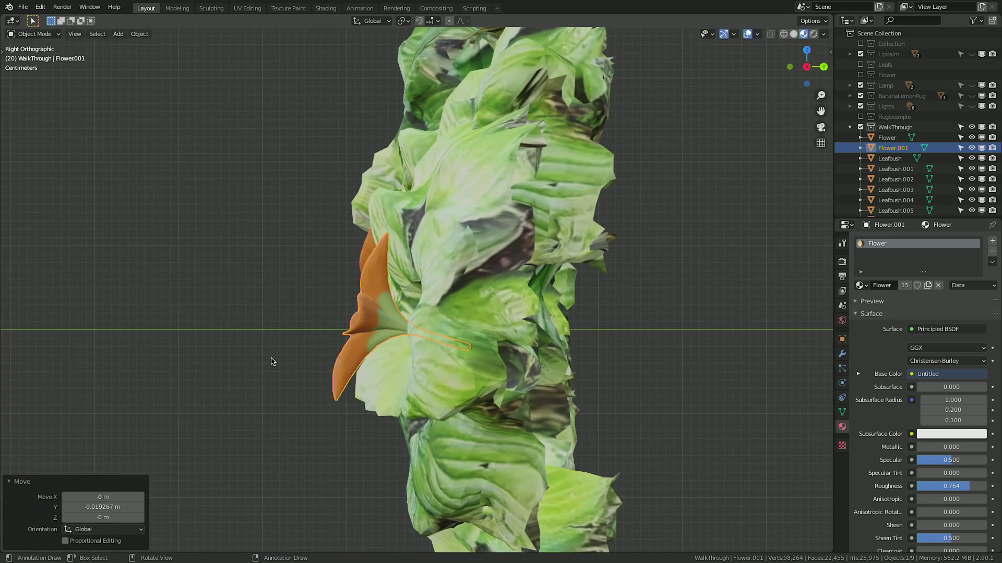
Fine-tune the right-hand flower's depth along Y from the right view.
key(KP_1)
key(KP_3)
key(g)
key(y)
click(287, 255)
Duplicate the central flower onto the top of the bush and scale the copy down.
scroll(292, 271, down, 4)
middle_drag(308, 378, 426, 391)
click(235, 308)
key(shift+d)
click(291, 205)
key(s)
click(299, 201)
scroll(296, 219, down, 2)
Duplicate the central flower about -0.22 m along Z and scale the copy to about half size.
click(291, 293)
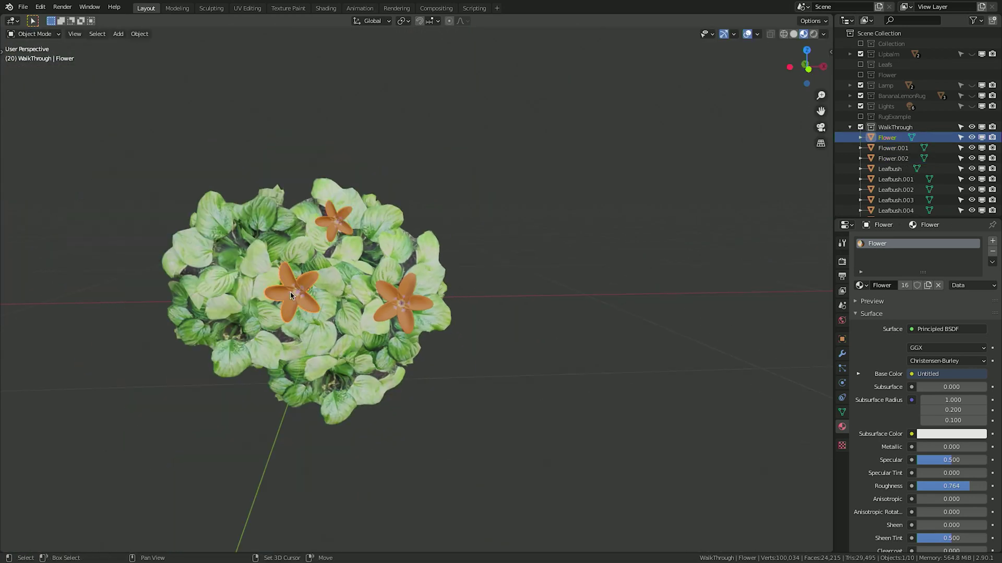
key(shift+d)
click(287, 351)
key(s)
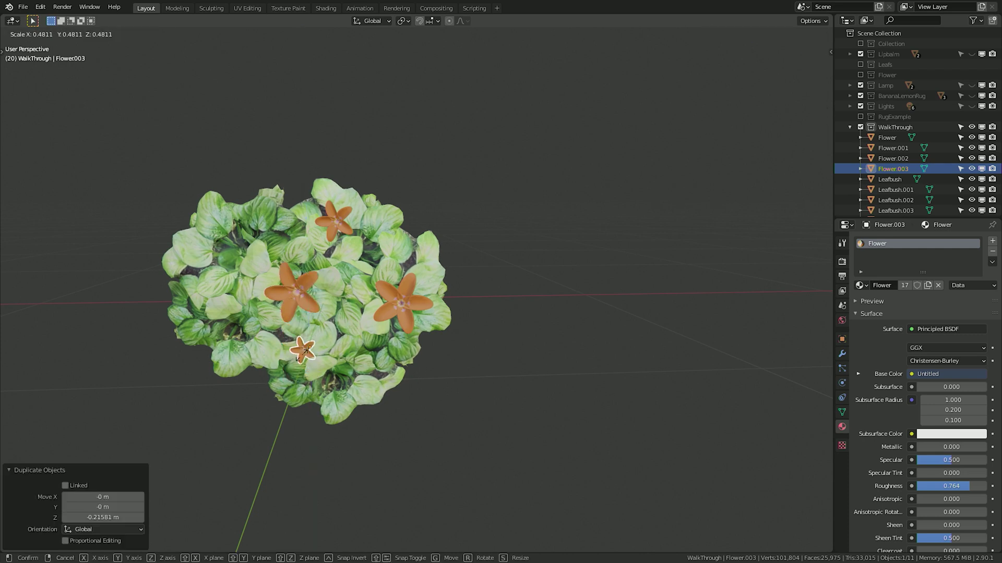
click(304, 351)
scroll(340, 451, up, 2)
Rotate the topmost flower around the Y axis and check the finished flowering bush.
key(a)
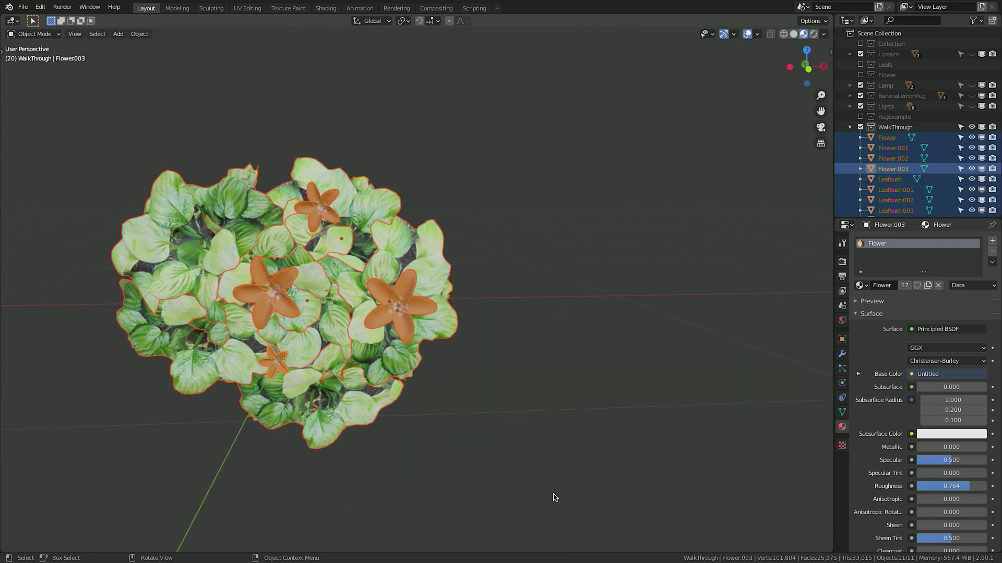
key(KP_1)
click(501, 441)
mouse_move(501, 441)
middle_down()
mouse_move(386, 428)
mouse_move(517, 418)
mouse_move(454, 436)
middle_up()
click(325, 195)
key(r)
key(y)
click(338, 202)
scroll(483, 431, up, 2)
click(483, 431)
scroll(454, 436, down, 4)
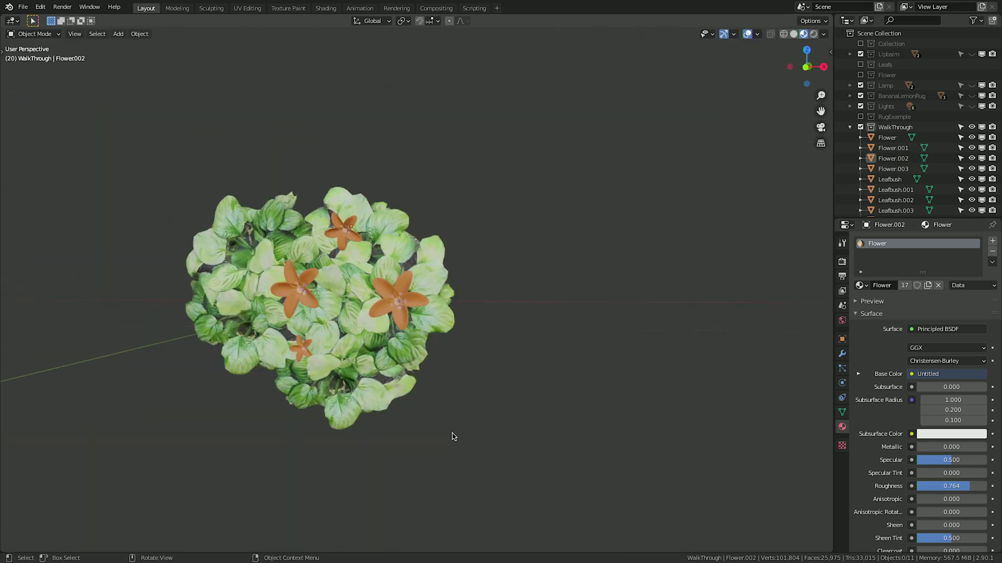
Open the Texture Paint workspace and examine the flower's painted texture and UV layout beside the model.
click(286, 8)
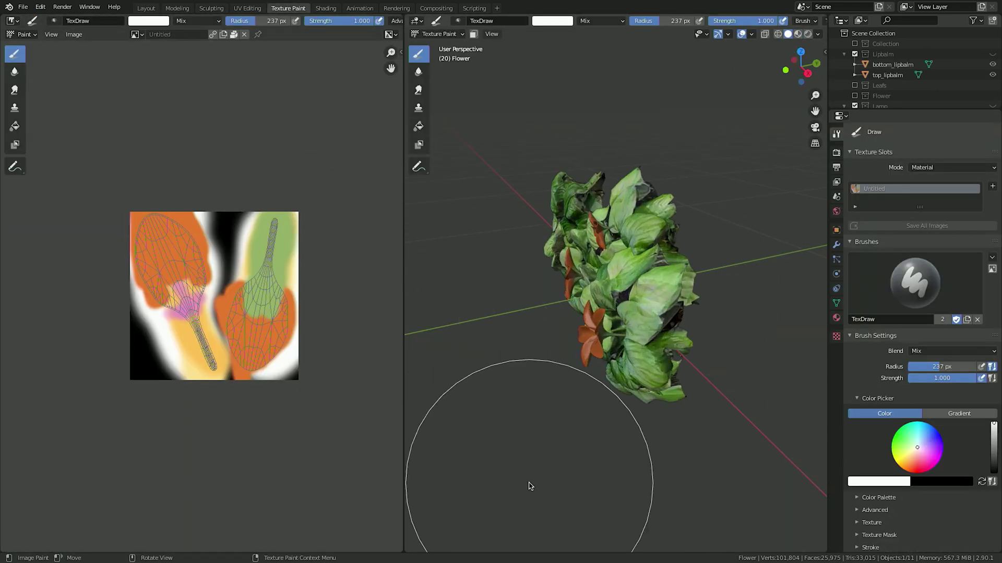
middle_drag(529, 486, 589, 413)
scroll(355, 352, up, 4)
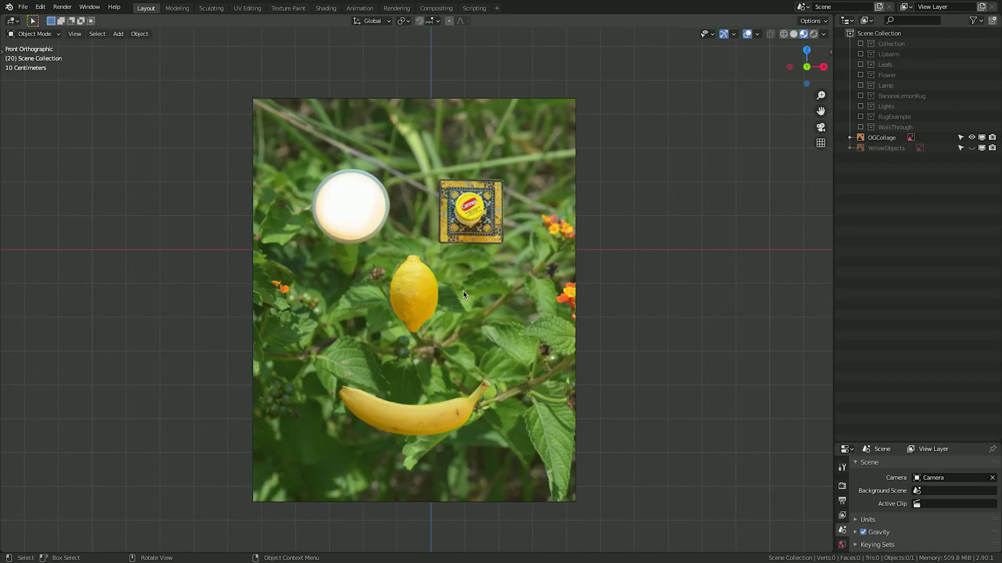
Show the YellowObjects reference image and examine it alongside the original foliage-face collage.
click(973, 149)
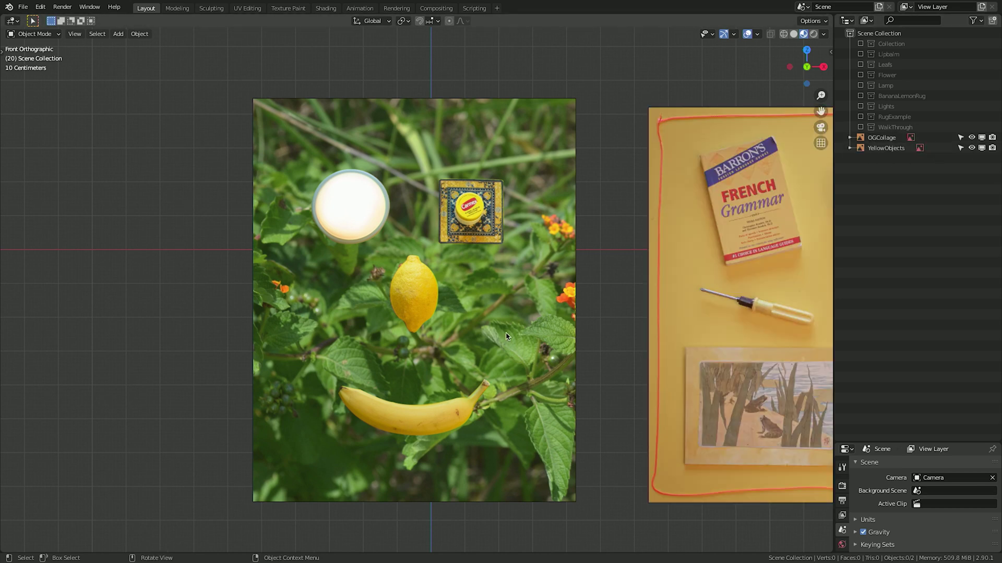
scroll(513, 327, down, 3)
shift+middle_drag(513, 327, 399, 324)
scroll(399, 325, up, 1)
shift+middle_drag(424, 292, 379, 295)
scroll(391, 317, up, 2)
scroll(385, 321, down, 1)
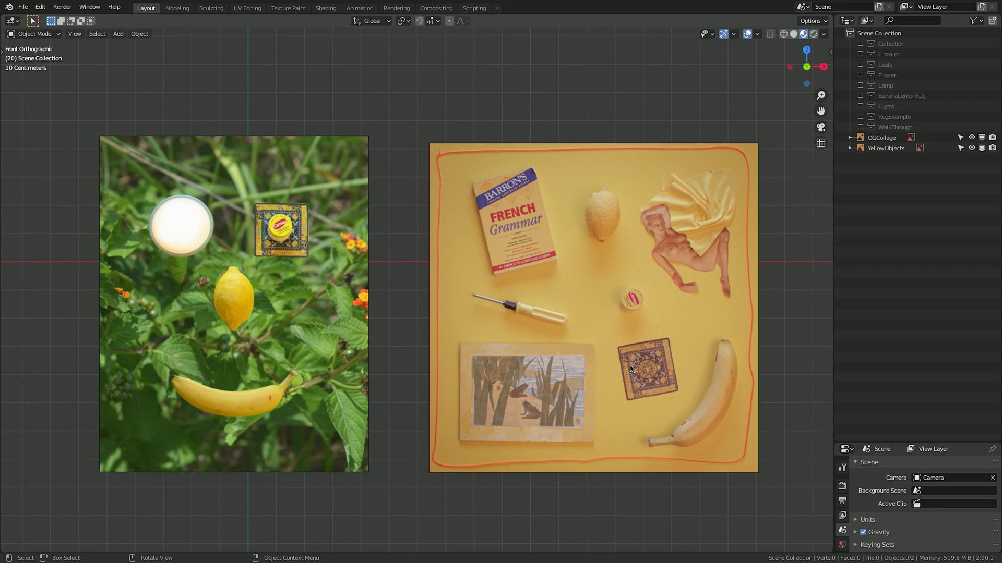
scroll(417, 339, down, 1)
scroll(417, 339, up, 1)
Hide the OGCollage and YellowObjects reference images and enable the Lipbalm, Leafs and Flower collections.
click(971, 138)
click(972, 147)
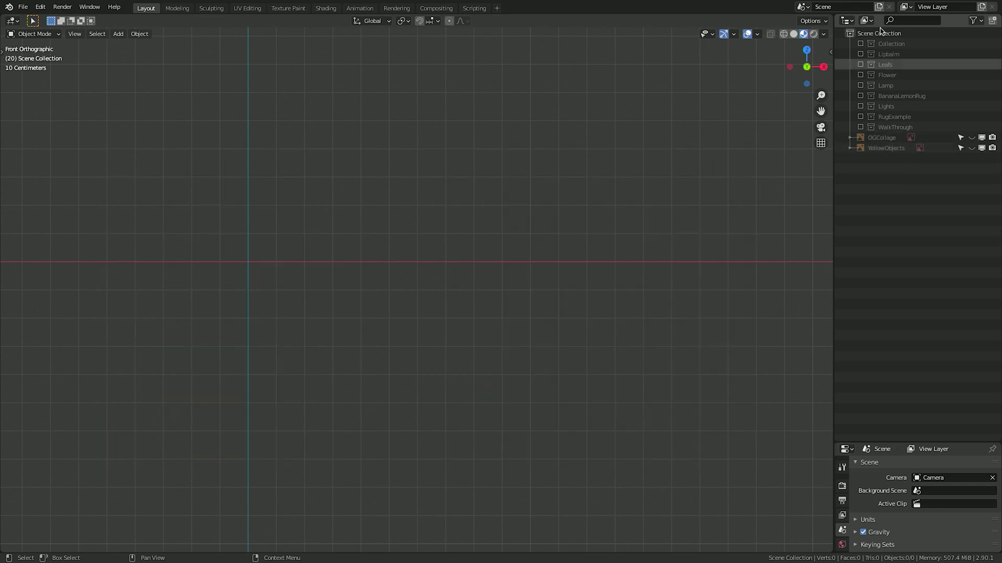
click(861, 64)
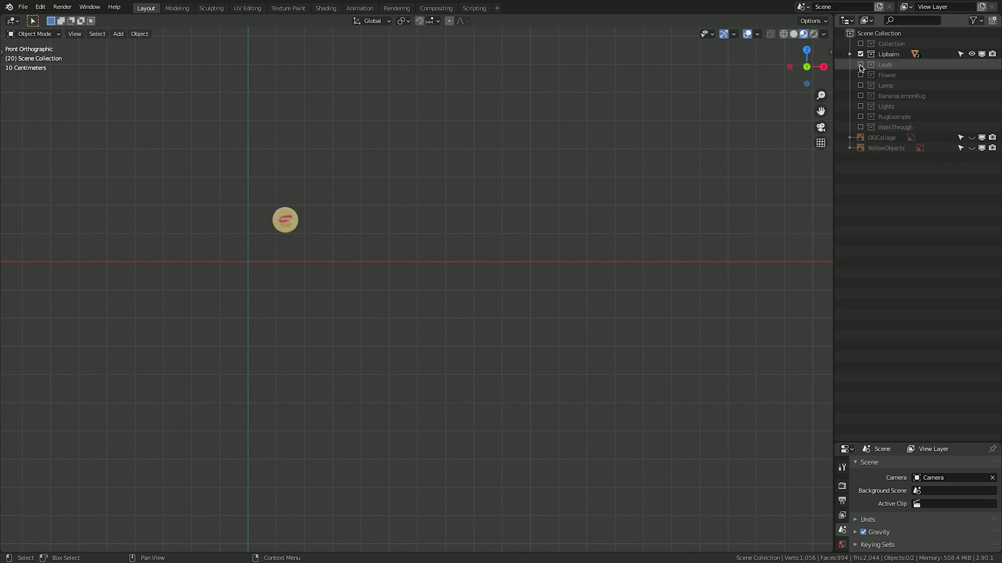
click(860, 75)
shift+middle_drag(635, 244, 742, 226)
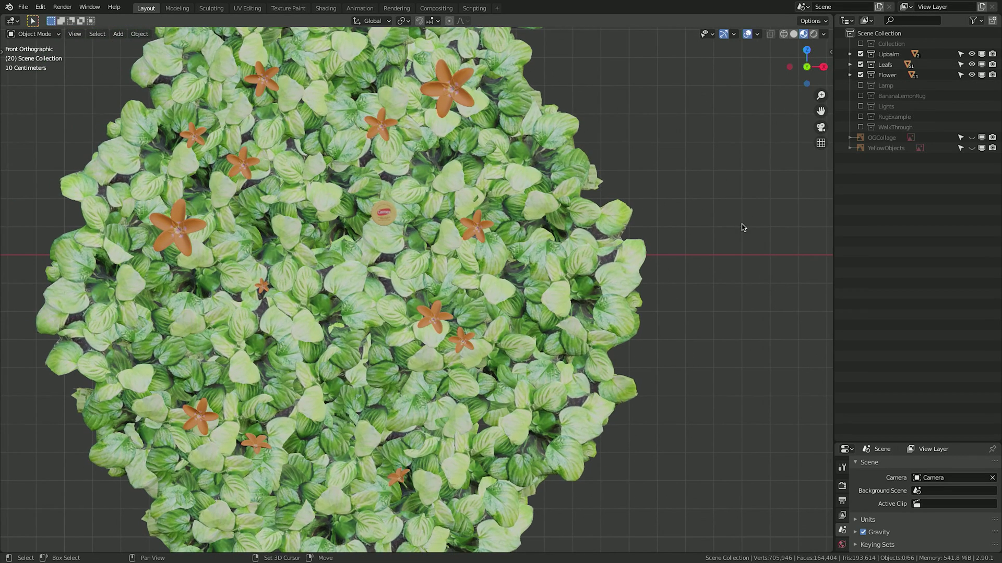
Enable the Lamp, BananaLemonRug and Lights collections and look at the assembled face through the camera.
click(861, 85)
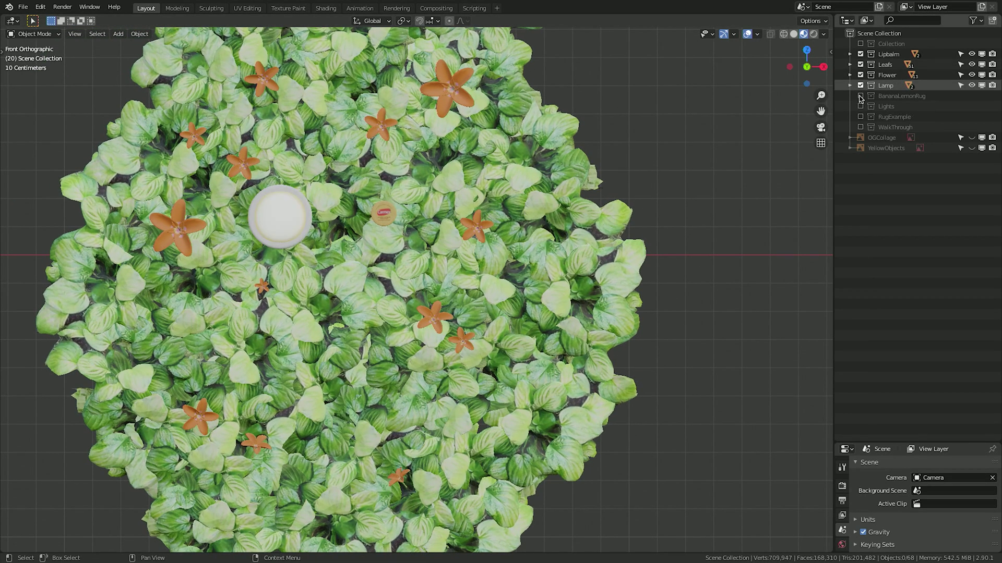
click(860, 96)
shift+middle_drag(533, 265, 588, 261)
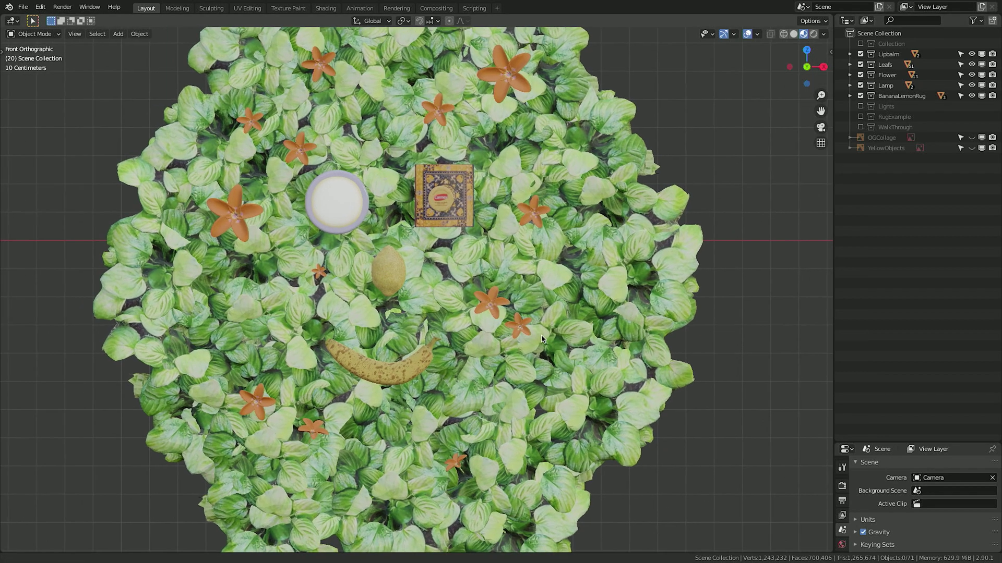
key(KP_0)
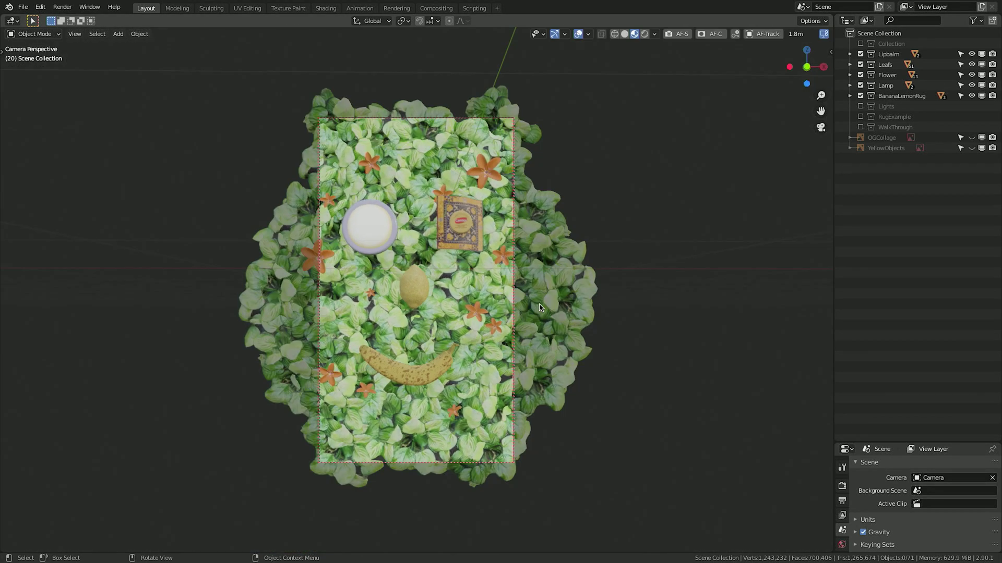
click(860, 107)
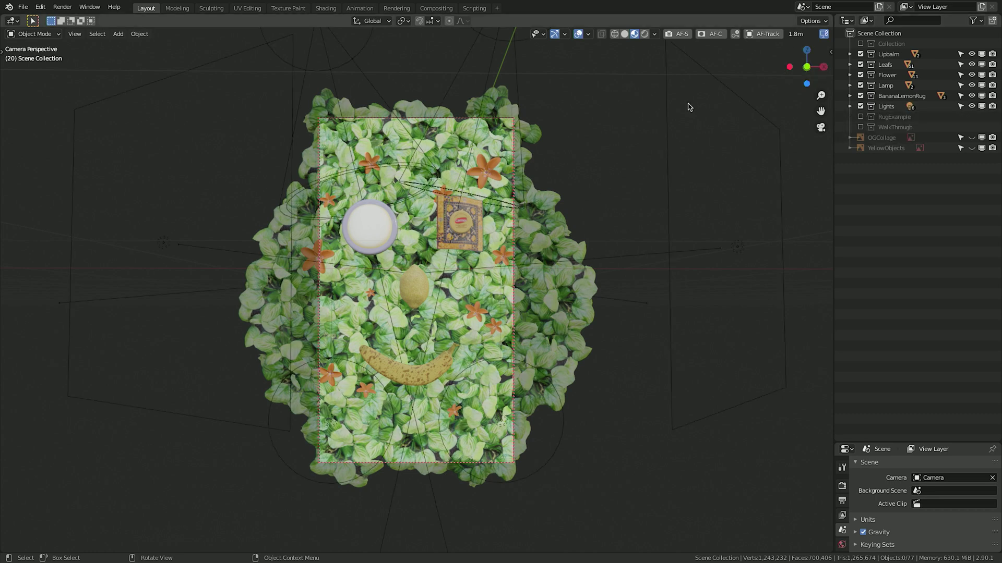
Examine the area, point and spot lights around the face from the top view, using the expanded Lights collection.
key(KP_7)
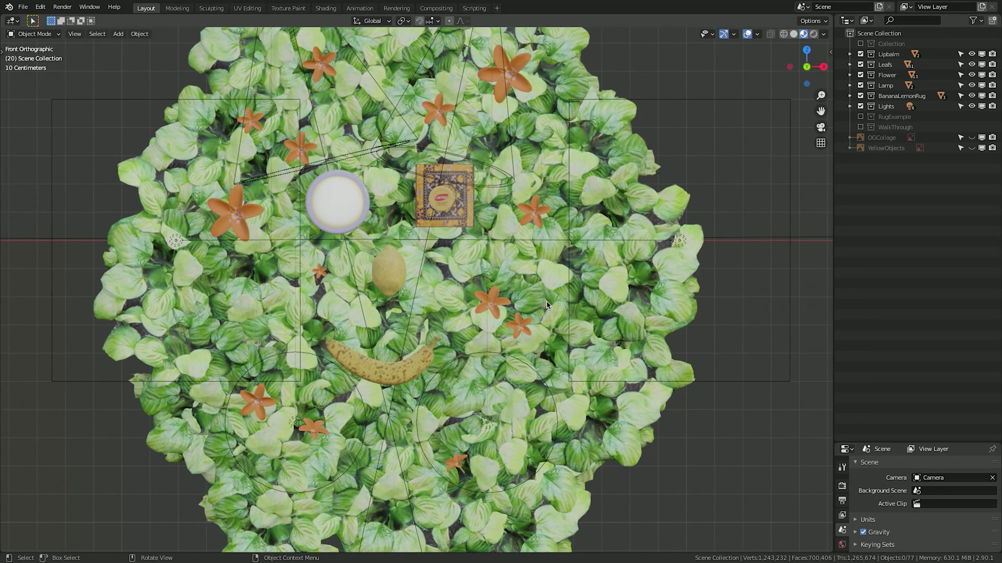
scroll(546, 305, down, 2)
click(250, 407)
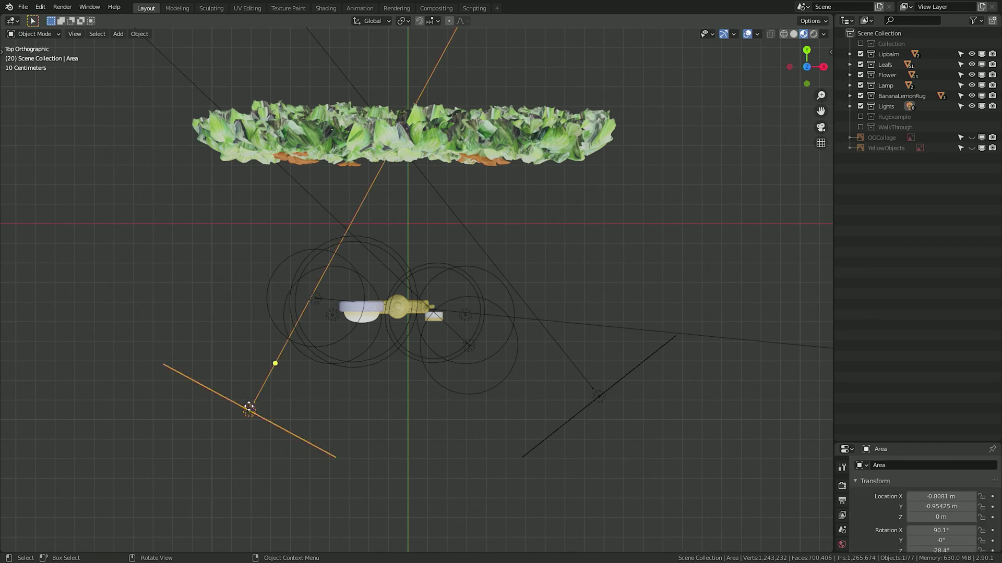
click(600, 398)
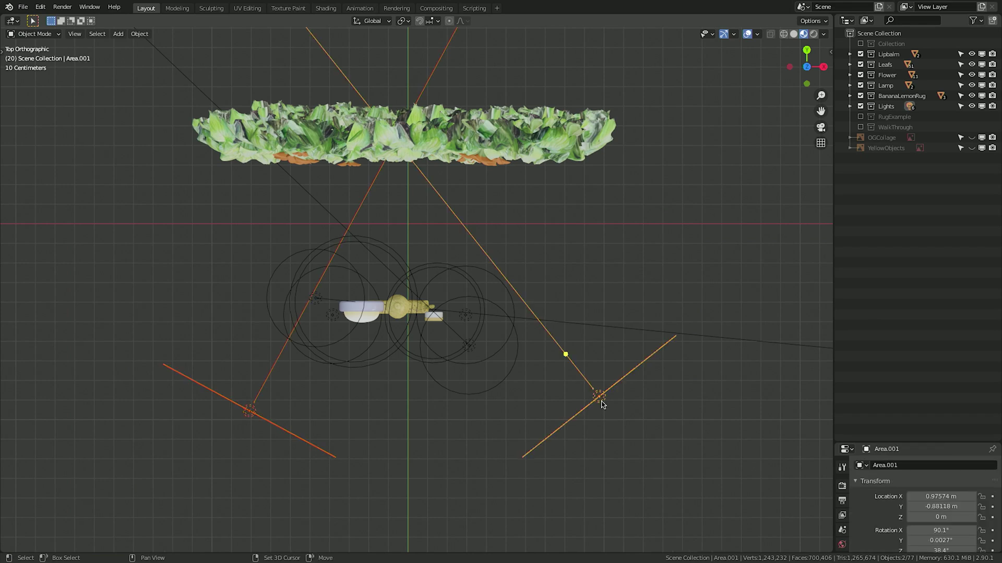
click(849, 107)
click(885, 138)
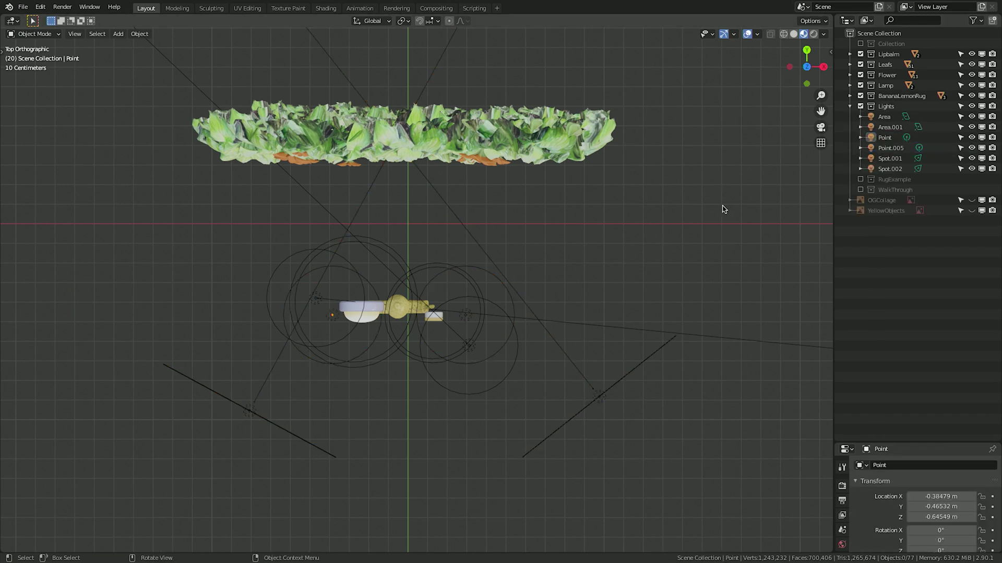
click(890, 159)
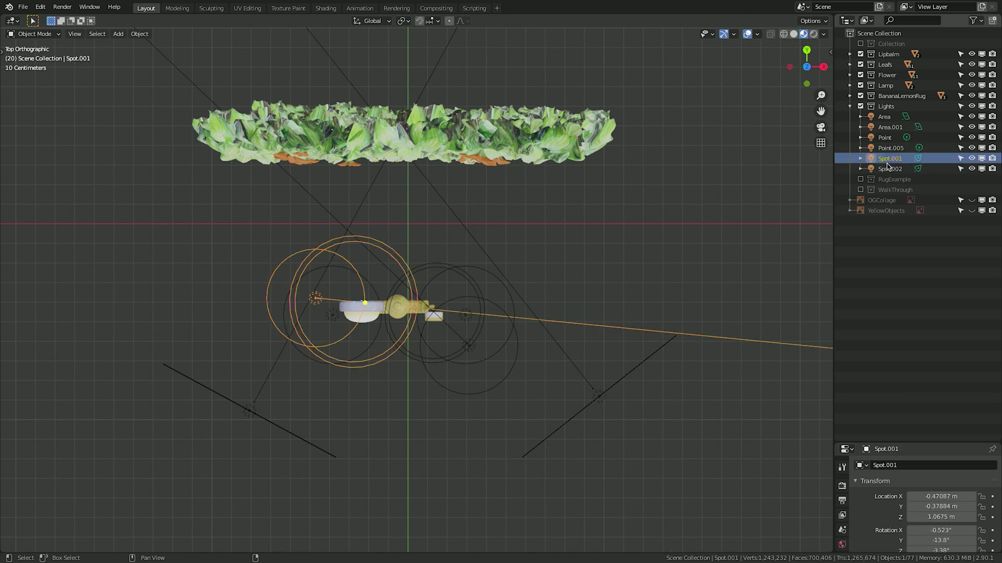
click(614, 265)
Preview the lit scene in rendered shading from the front and return to the camera view.
key(KP_1)
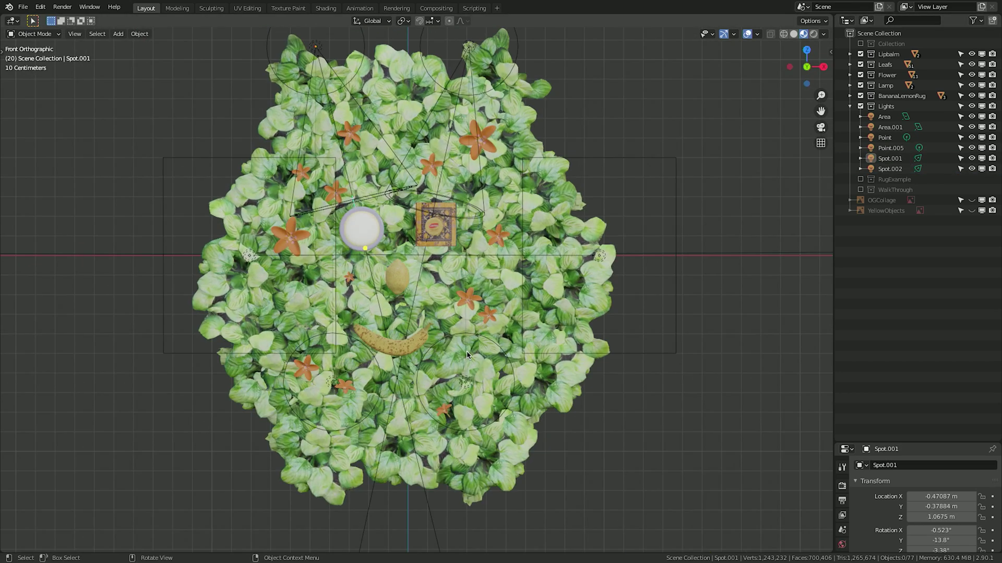
click(812, 34)
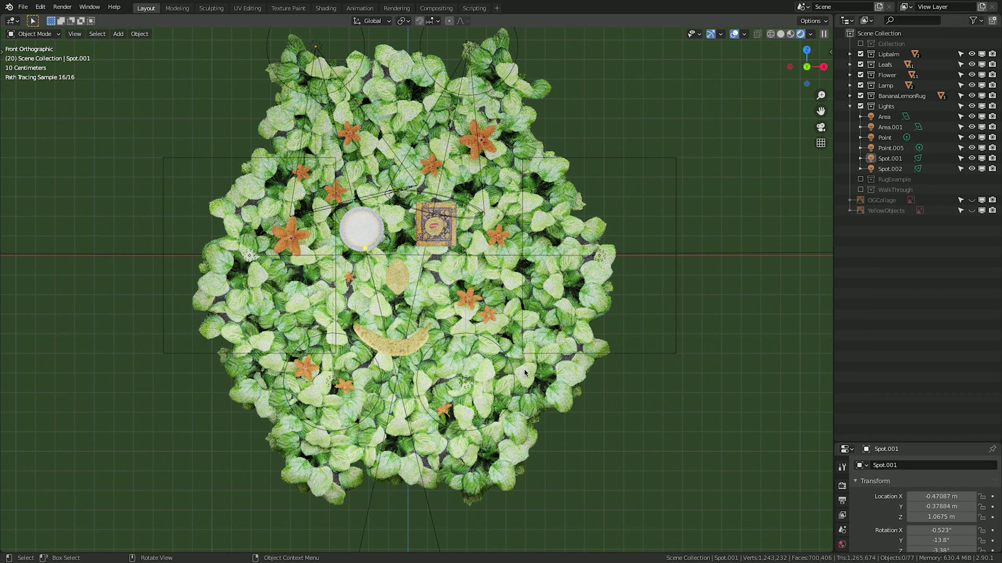
key(KP_0)
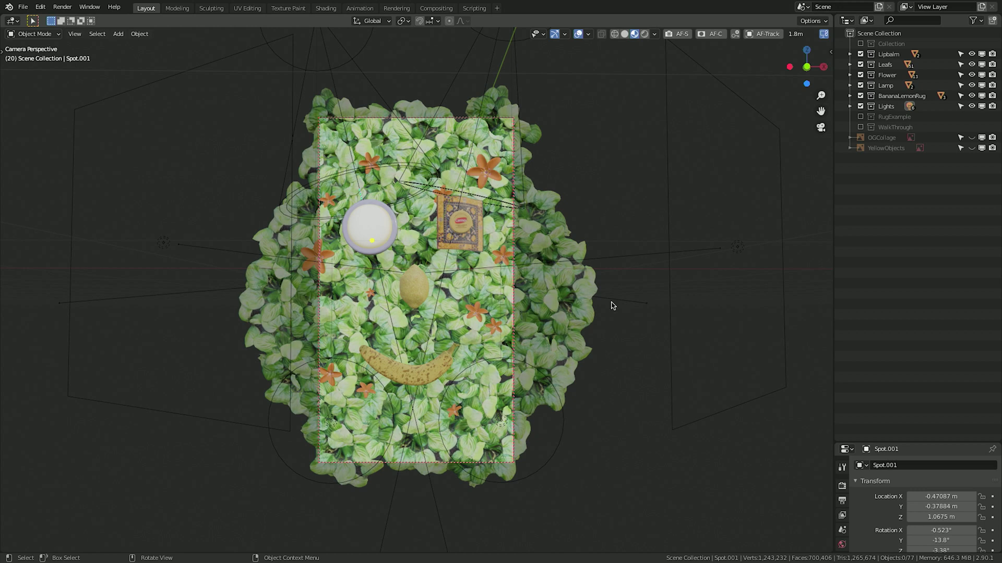
Try the camera apertures f/1.2 and f/4.9 in the Photographer settings and restore f/8.0.
key(n)
click(777, 197)
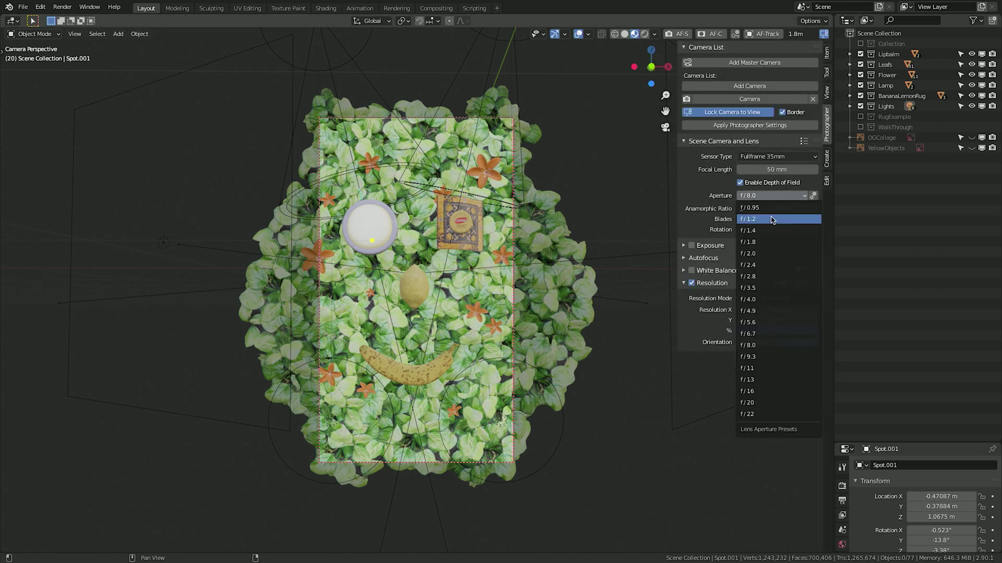
click(751, 219)
click(767, 196)
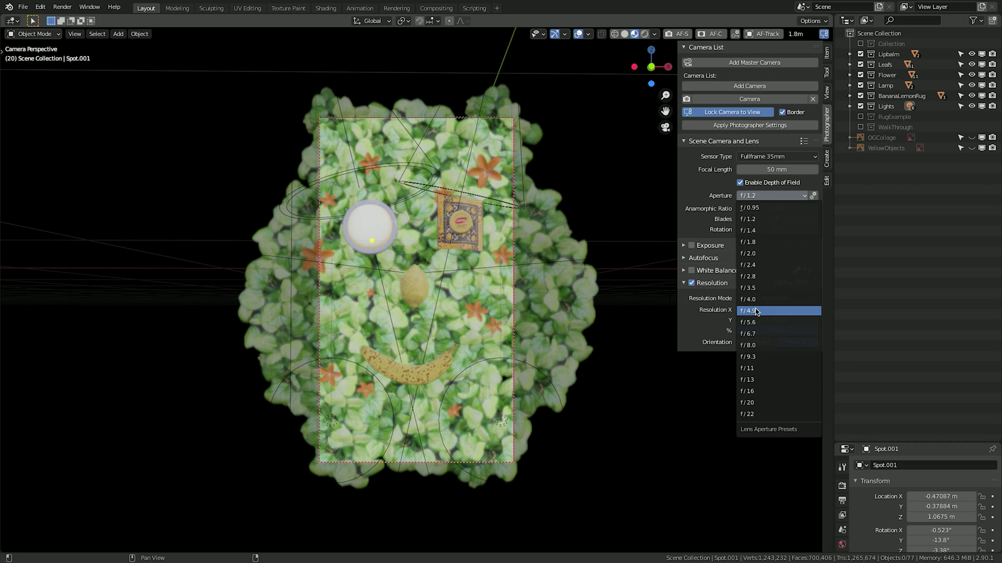
click(751, 311)
click(772, 196)
click(752, 346)
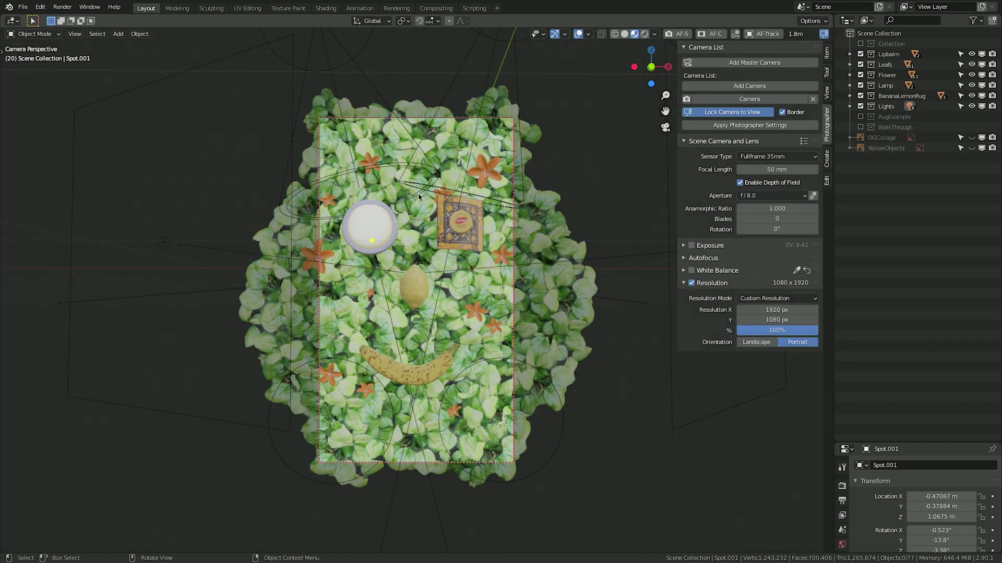
Preview the f/1.2 depth of field in rendered shading and set the camera aperture to f/5.6.
click(644, 33)
click(776, 196)
click(749, 219)
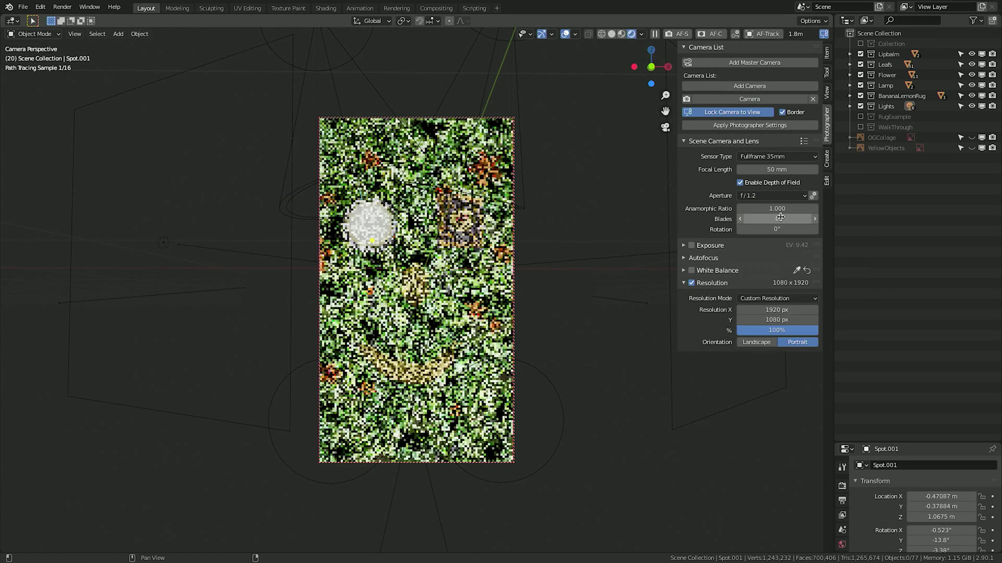
click(801, 197)
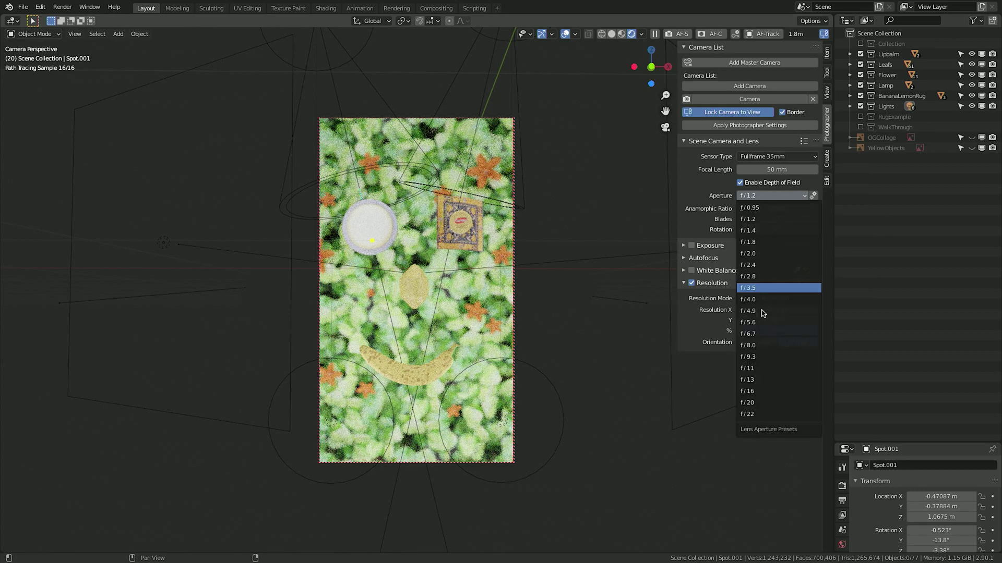
click(756, 328)
Try a different camera focal length, switch to material preview shading and restore the focal length to 50 mm.
mouse_move(774, 166)
mouse_down()
mouse_move(793, 165)
mouse_move(754, 170)
mouse_up()
click(624, 35)
click(771, 171)
text(50)
key(Return)
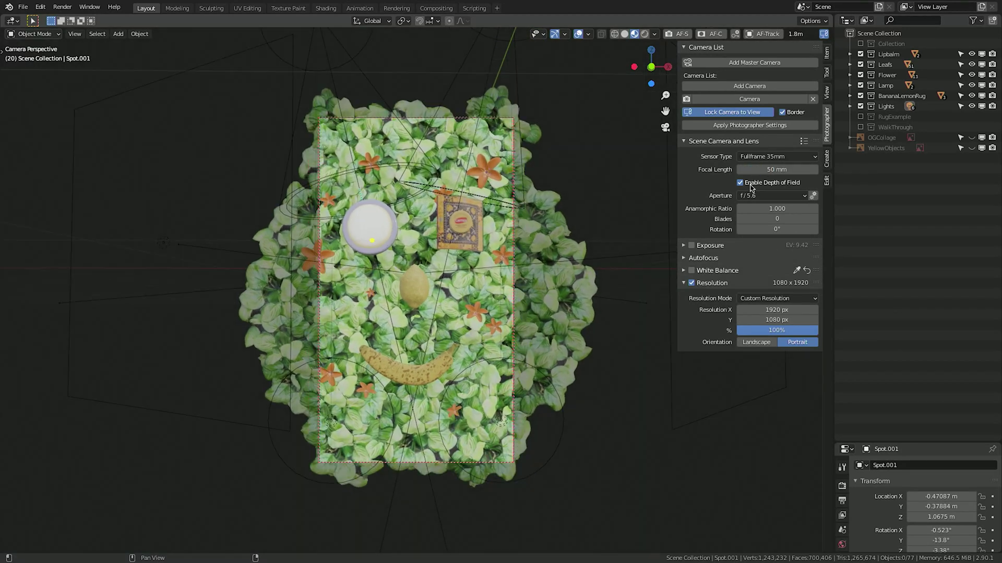
Try the Super 16 sensor type on the camera with an aperture of f/9.3.
click(772, 157)
click(772, 193)
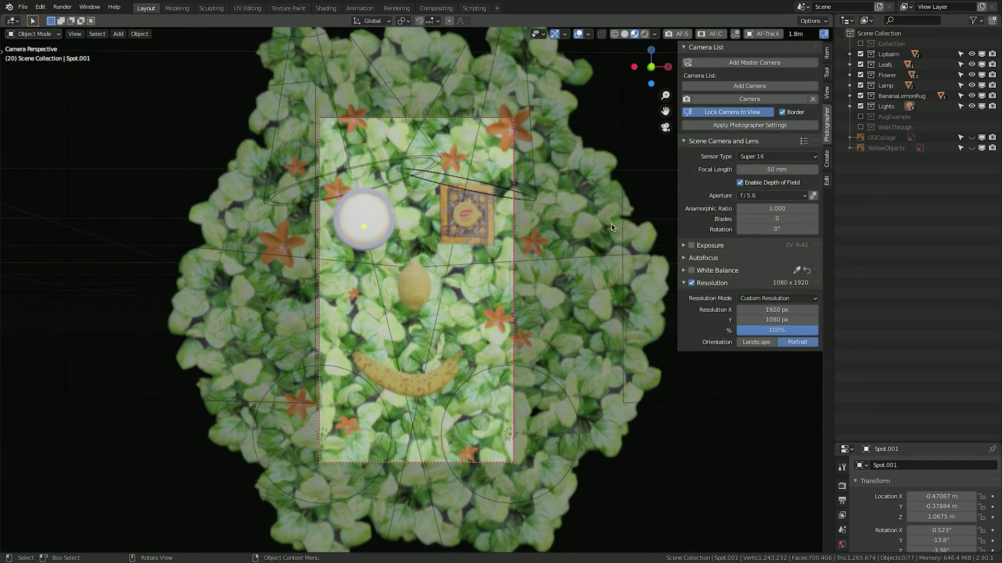
click(772, 195)
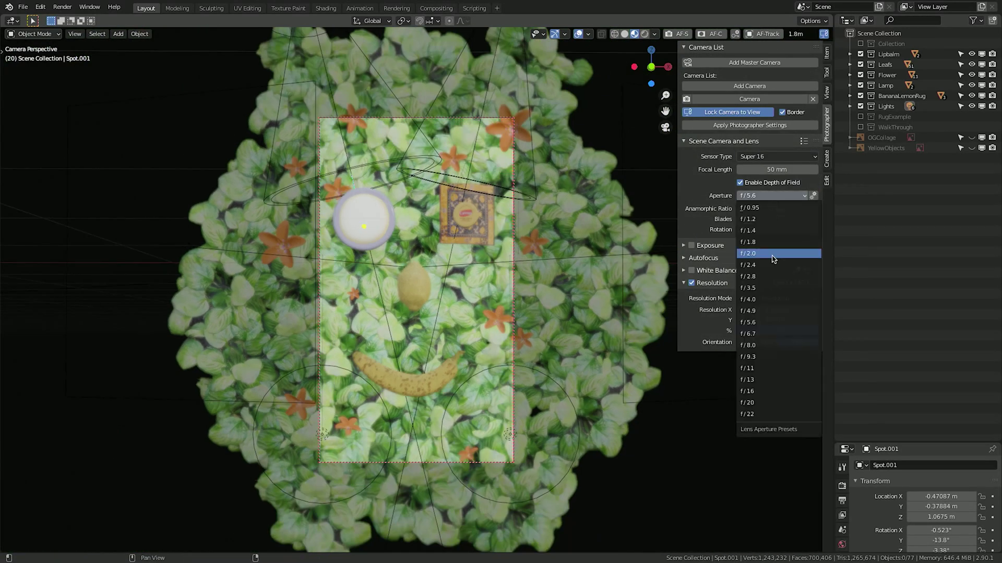
click(752, 357)
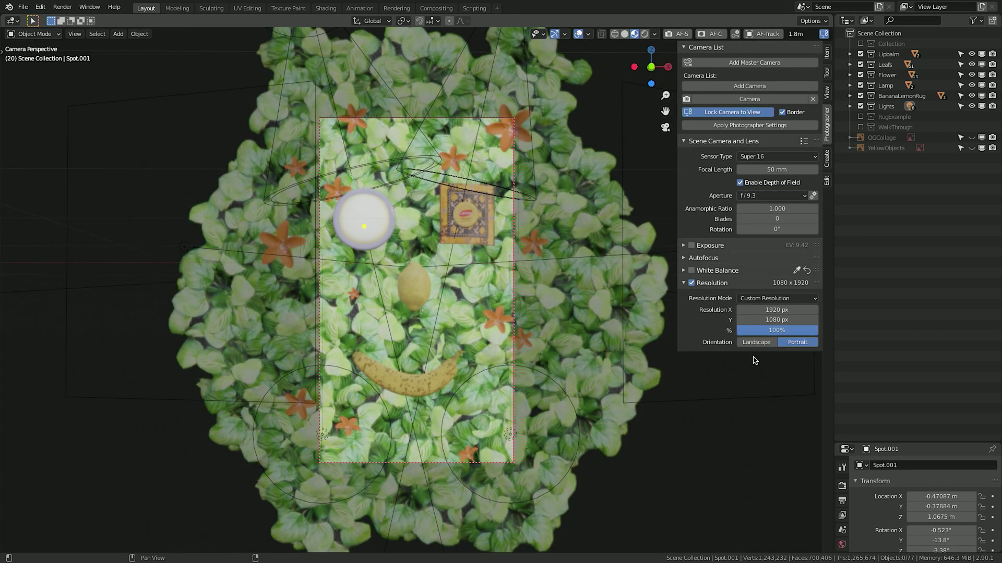
Set the camera's sensor type to Fullframe 35mm and its aperture to f/5.6.
click(767, 157)
click(766, 249)
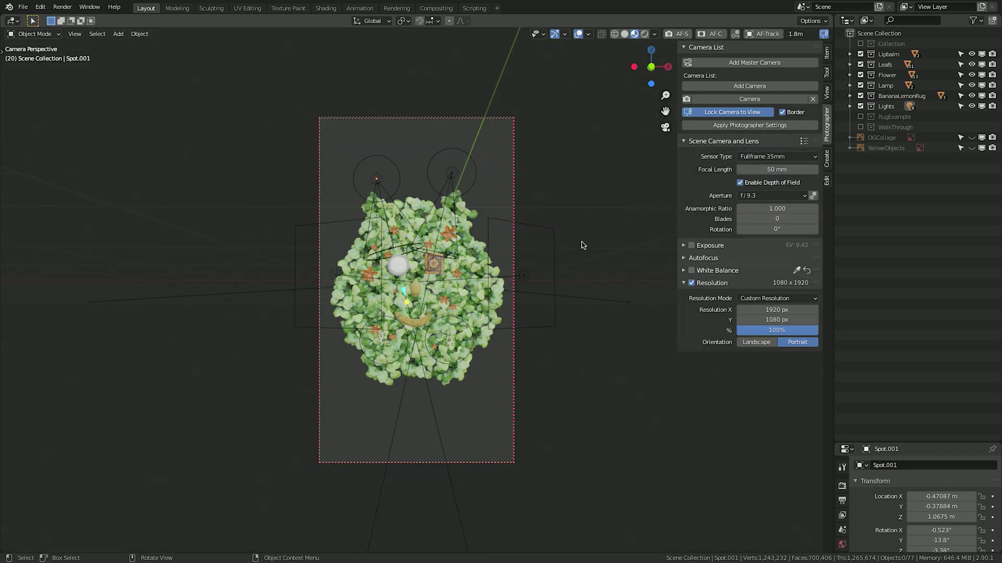
click(772, 195)
click(757, 322)
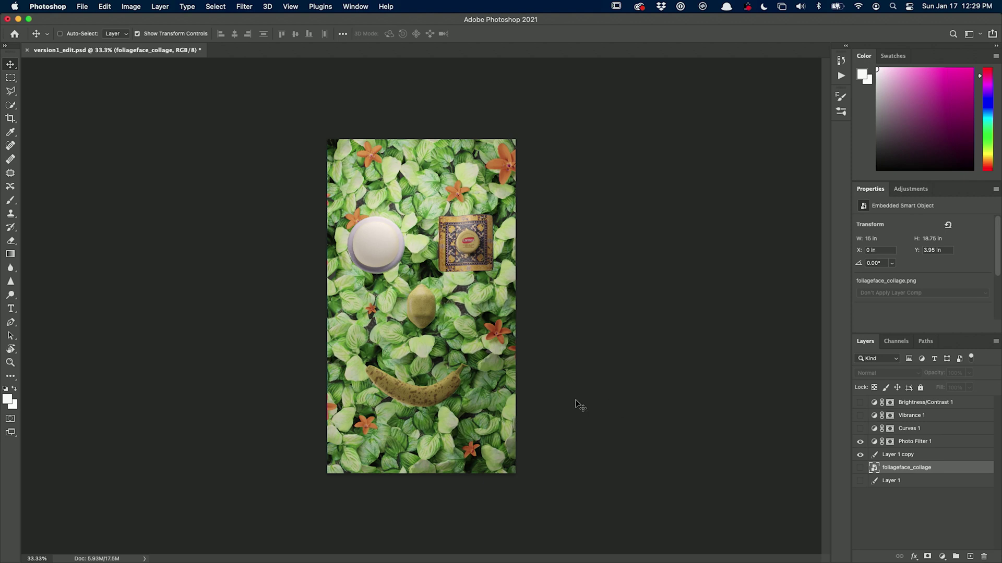
In Photoshop, inspect the render in version1_edit.psd, hide Layer 1 copy and show the foliageface_collage layer for comparison.
key(super+equal)
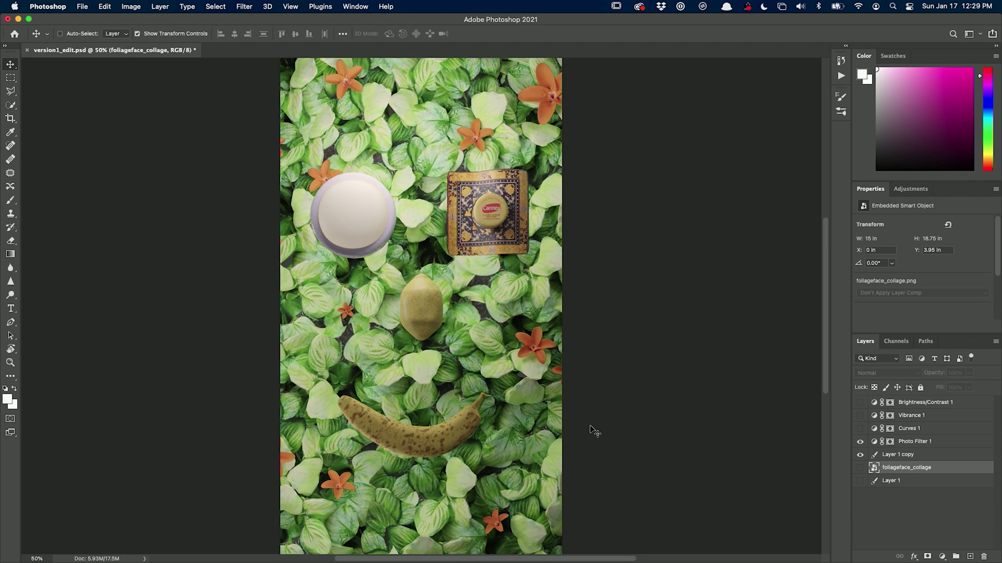
scroll(691, 402, down, 1)
scroll(691, 402, up, 1)
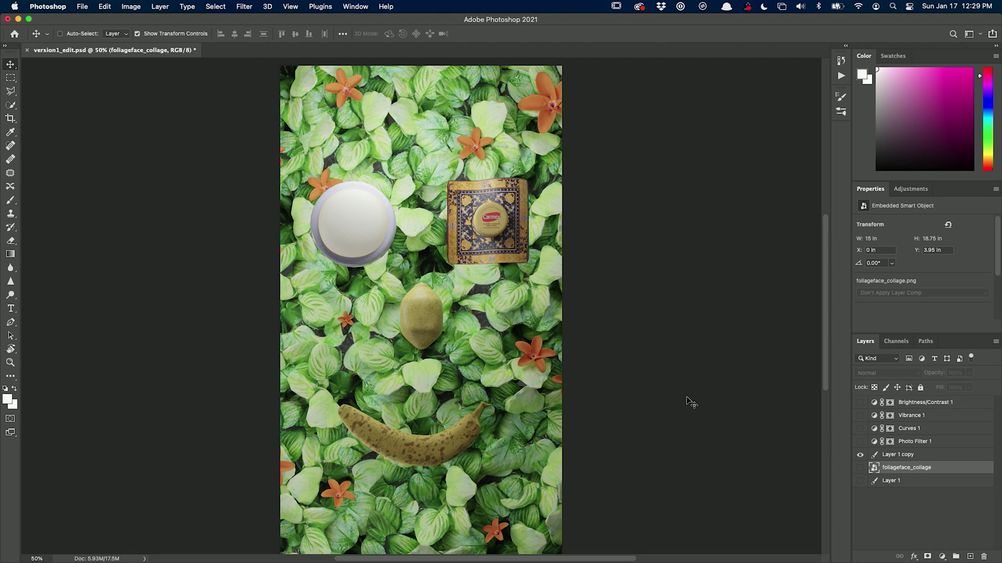
scroll(690, 402, down, 2)
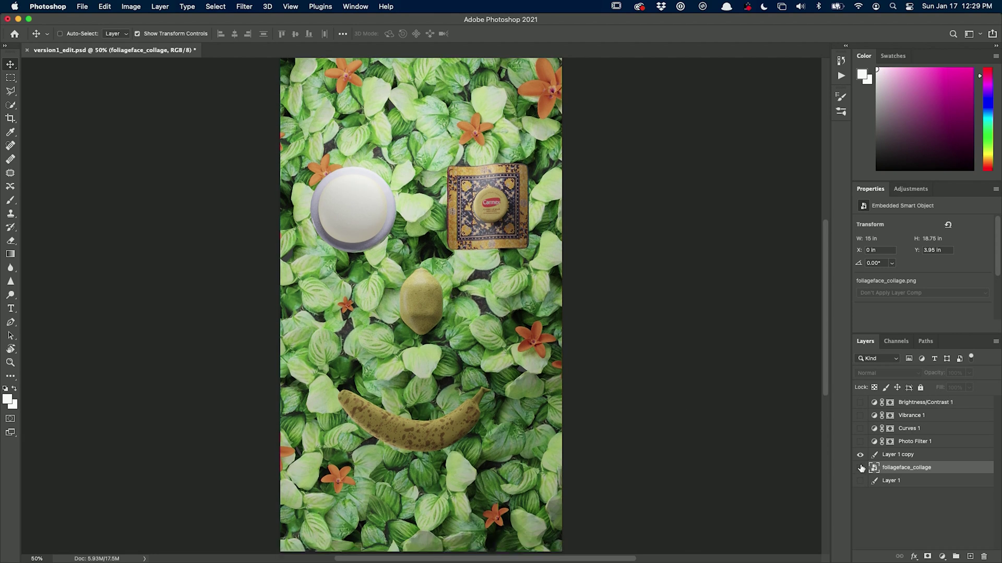
click(860, 455)
click(860, 468)
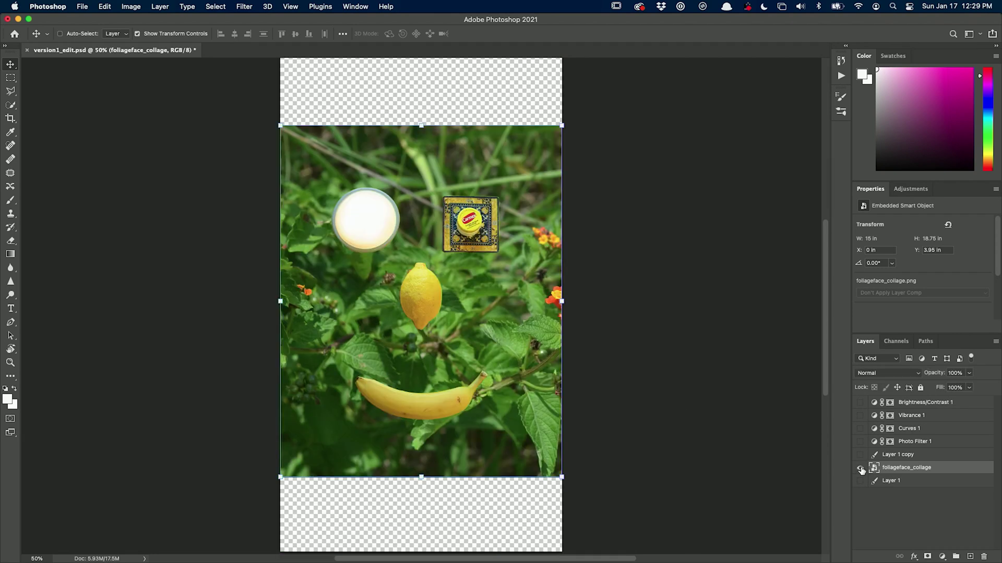
Inspect the foliageface_collage layer at 100% and show Layer 1 copy again to compare the render with it.
key(super+1)
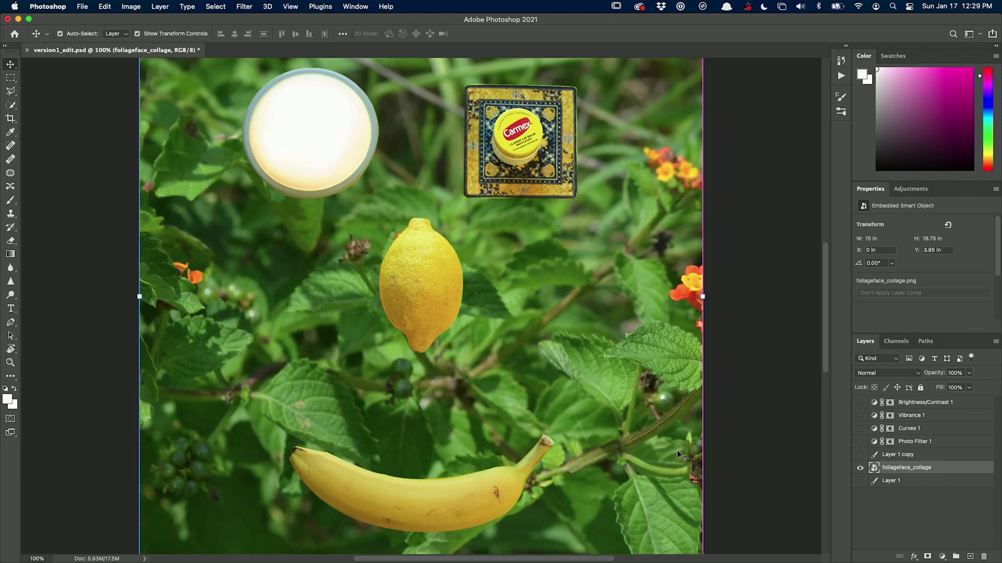
scroll(672, 444, up, 1)
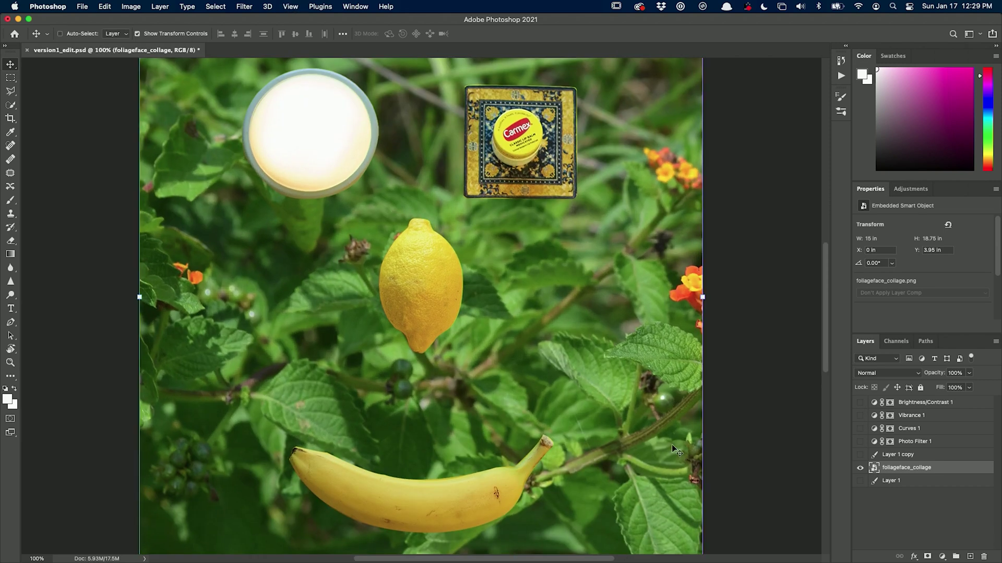
click(860, 454)
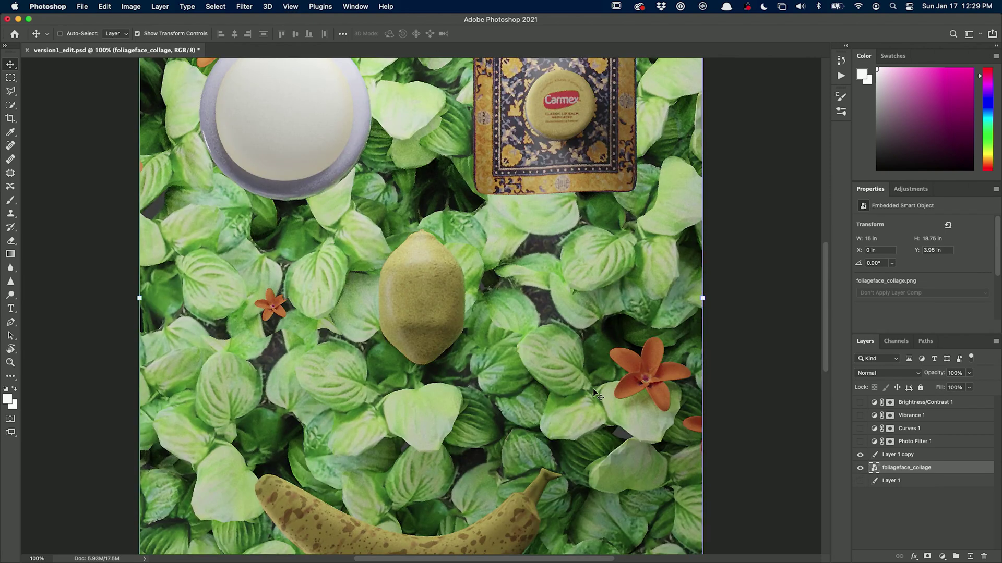
Show the Photo Filter 1, Curves 1, Vibrance 1 and Brightness/Contrast 1 adjustment layers and hide the foliageface_collage layer.
key(super+minus)
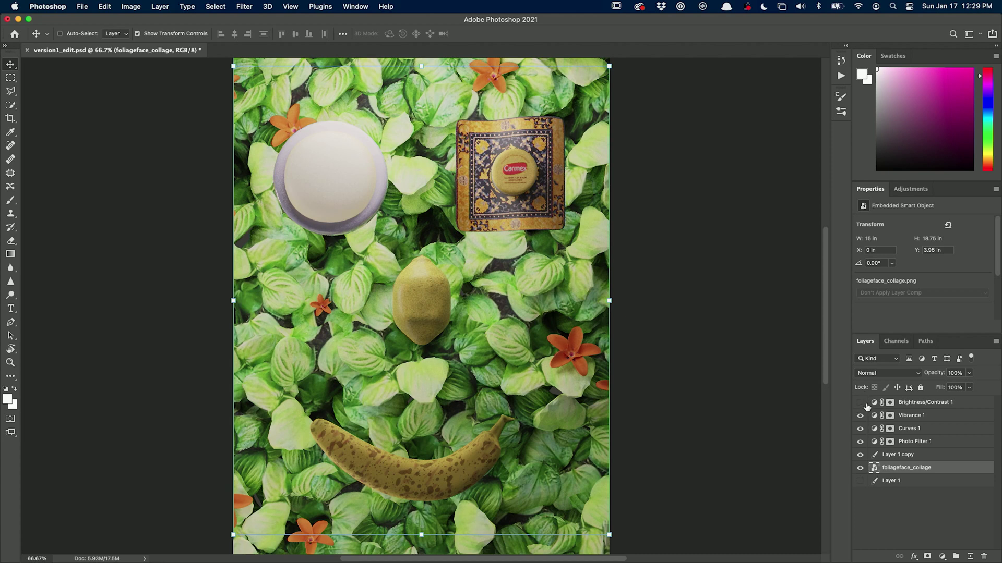
click(860, 416)
key(super+minus)
key(super+minus)
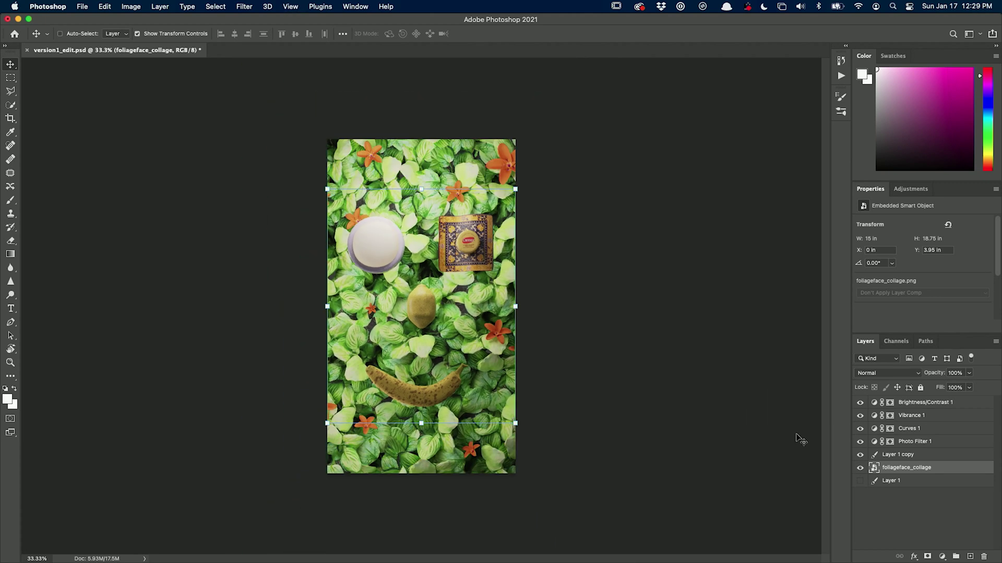
click(859, 471)
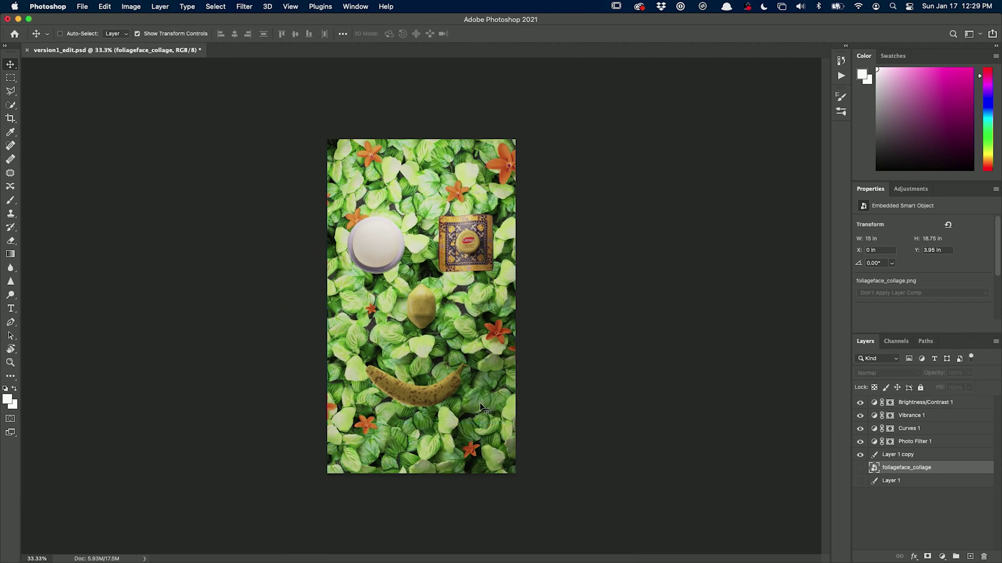
key(super+plus)
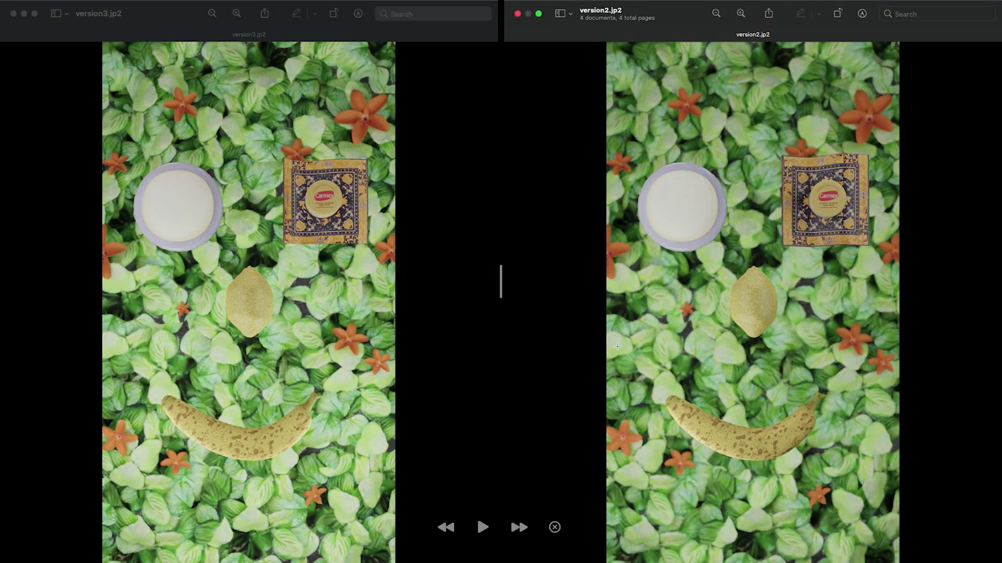
In the split-screen image viewer, compare version3.jp2 with version1.png, version1 copy.png and version2.jp2 in turn.
key(Up)
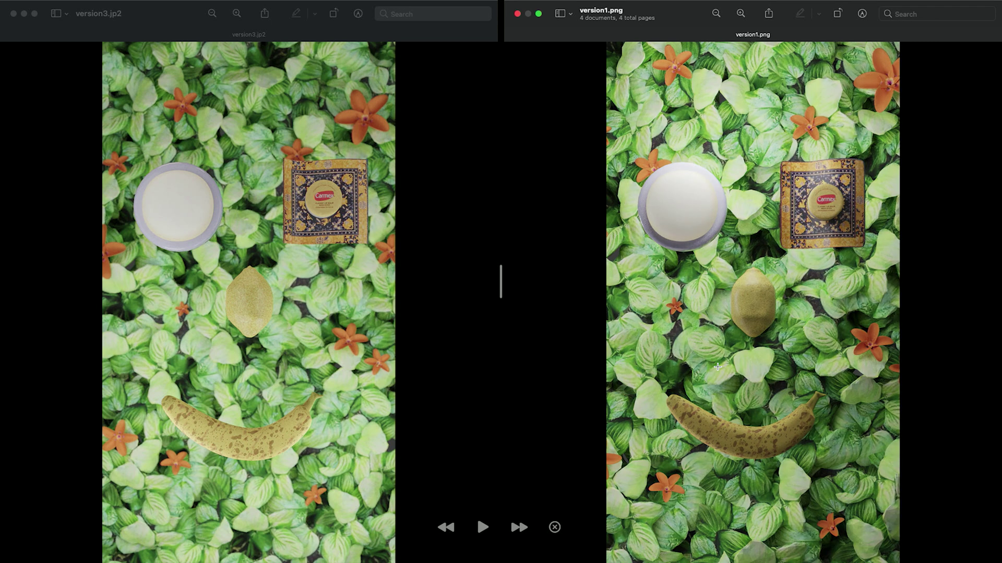
key(Right)
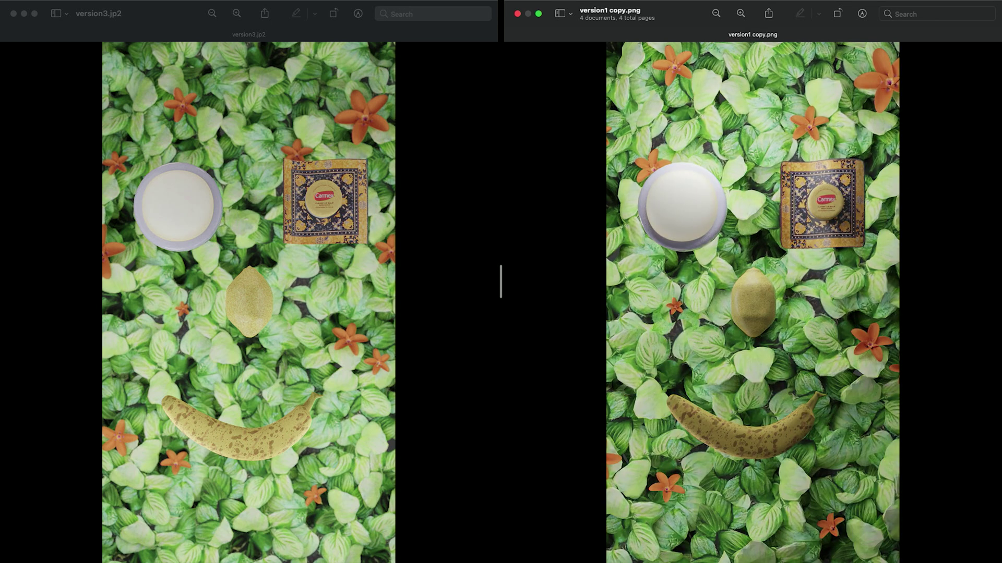
key(Right)
key(Right)
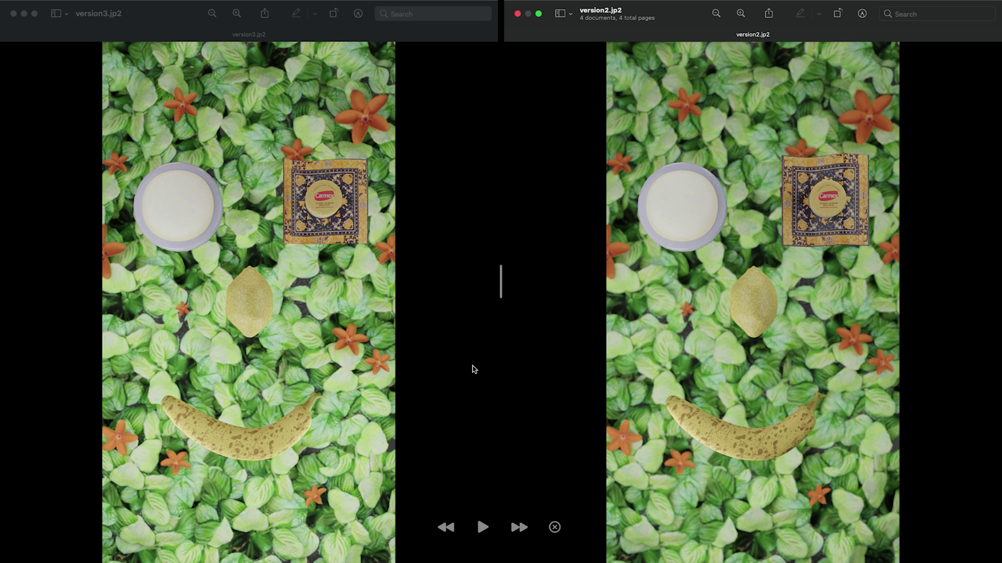
Switch to the browser and view the artist's YouTube channel and the membership tiers on the Patreon page.
key(ctrl+Right)
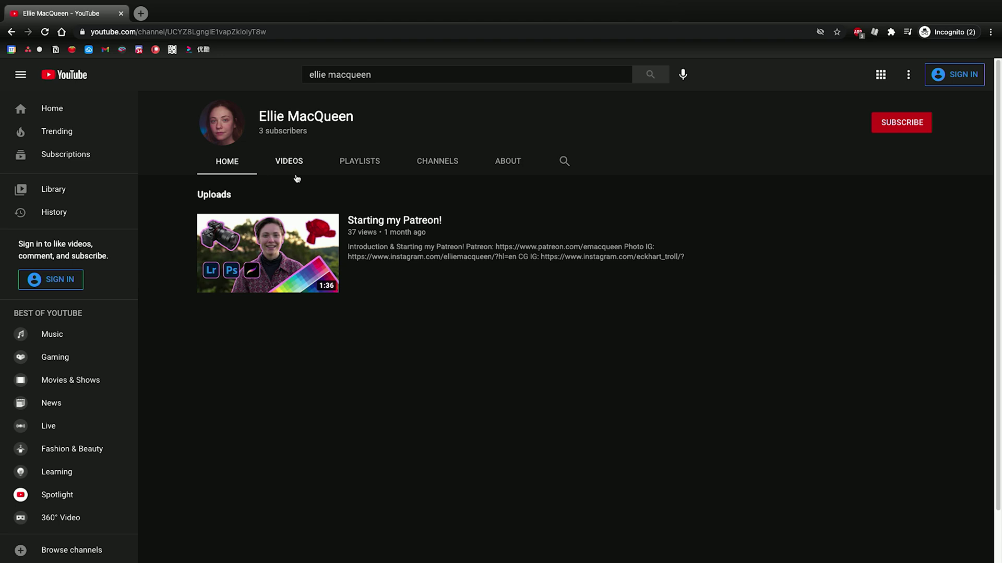
key(ctrl+Right)
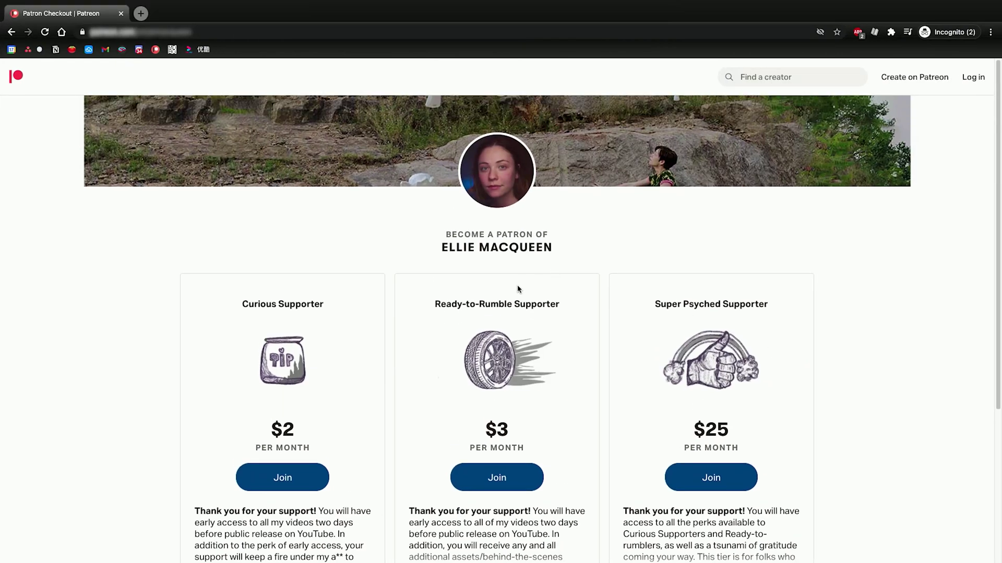
scroll(207, 364, down, 3)
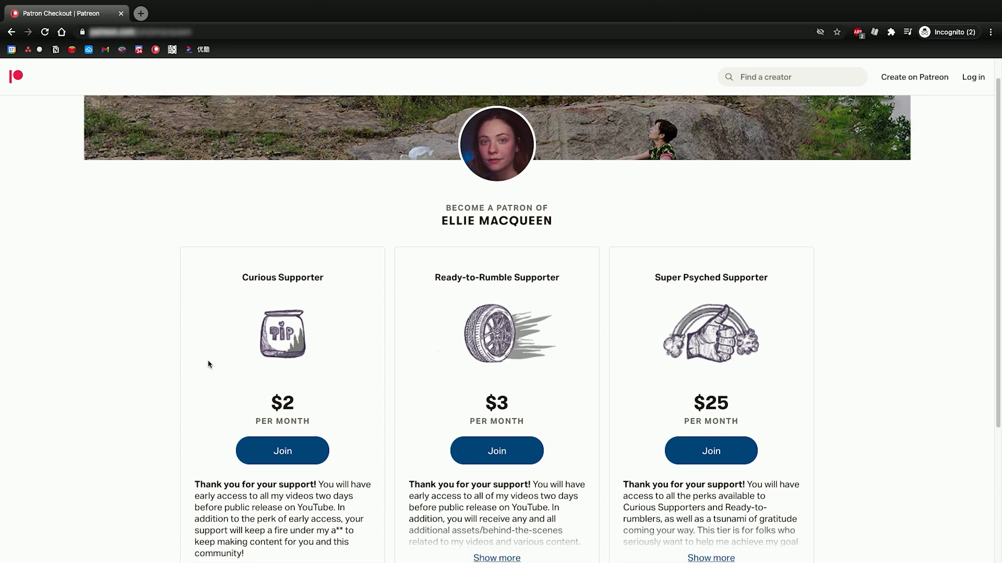
scroll(207, 364, up, 4)
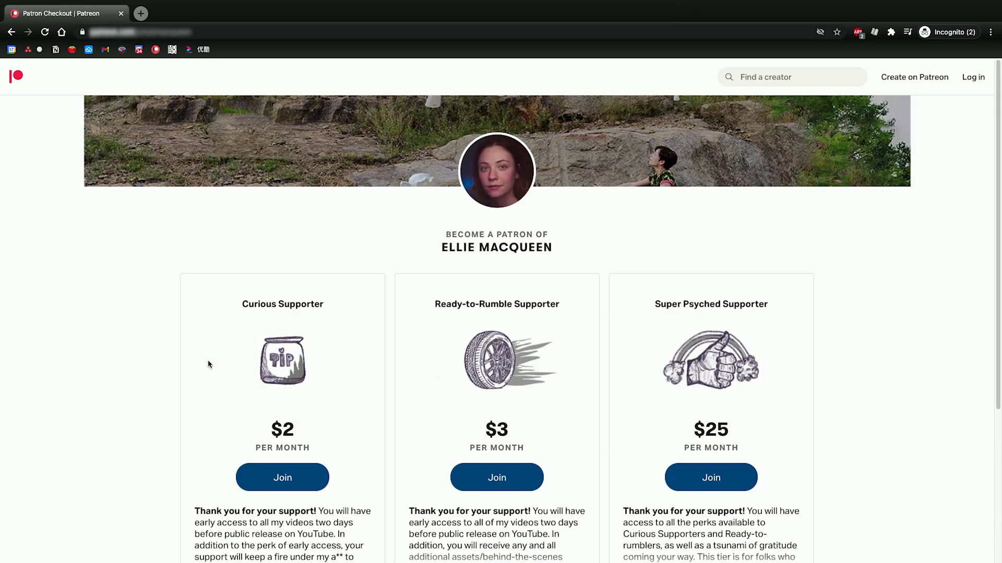